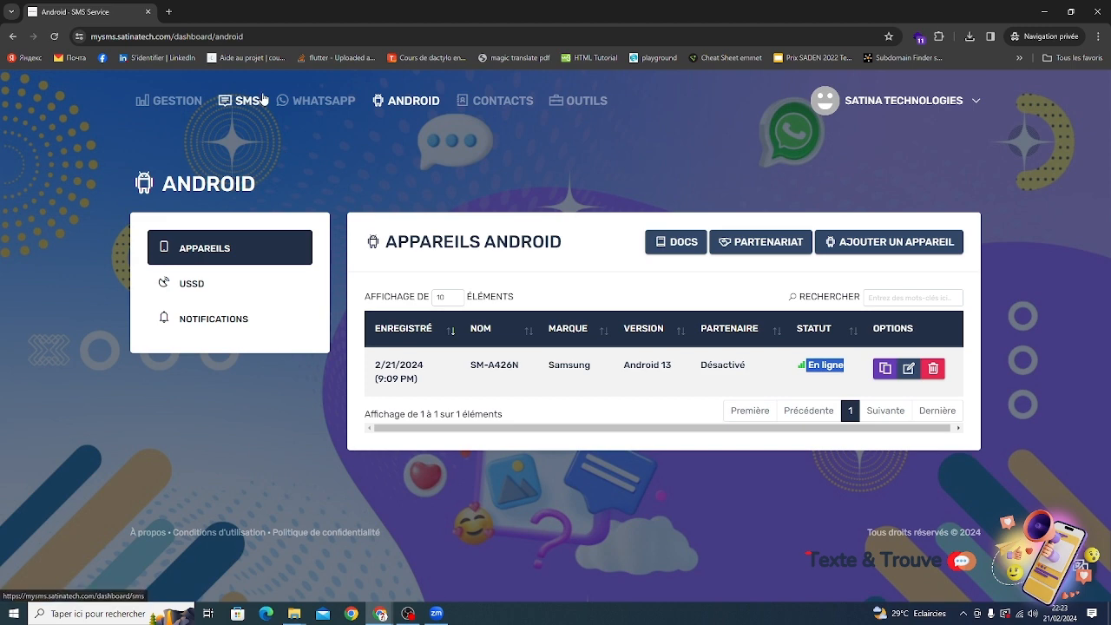
Open the quick SMS form from the SMS section and enter the recipient's phone number.
click(254, 101)
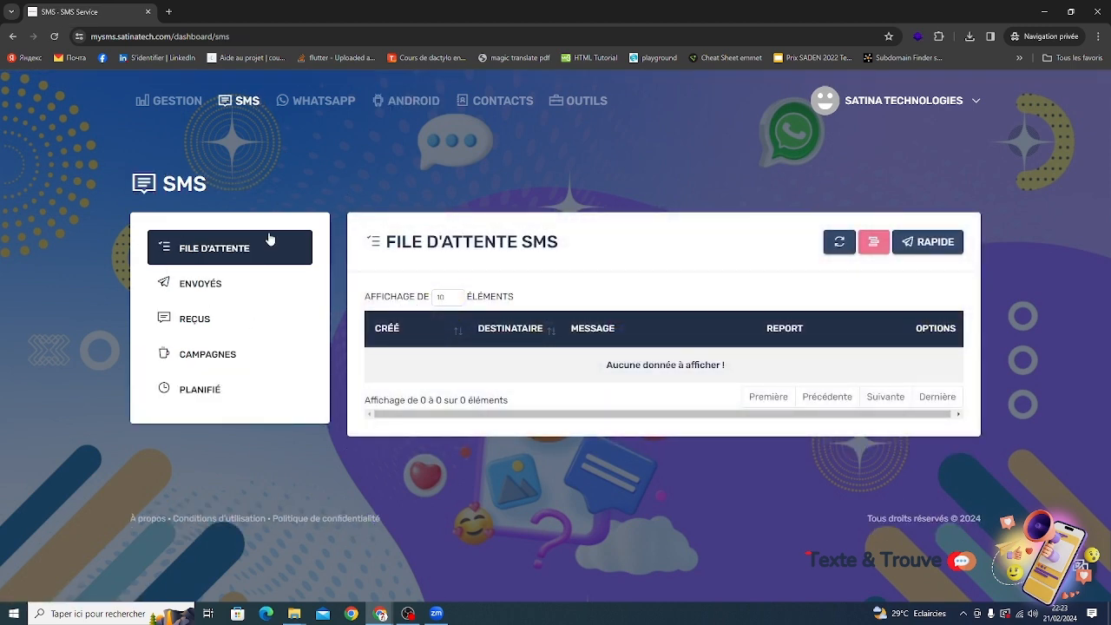
click(942, 244)
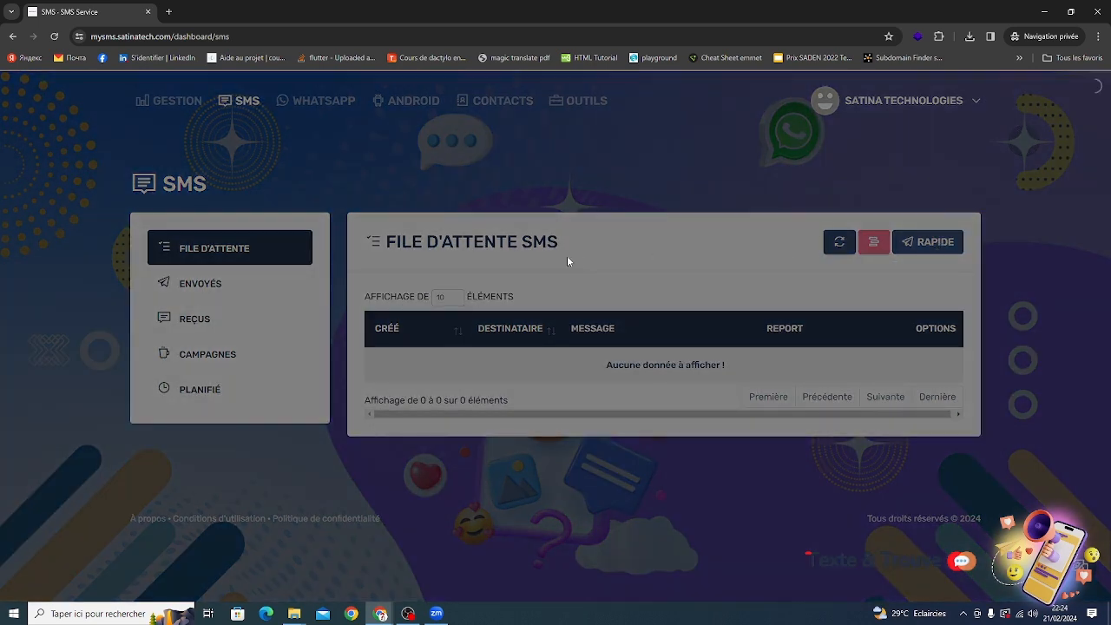
click(925, 156)
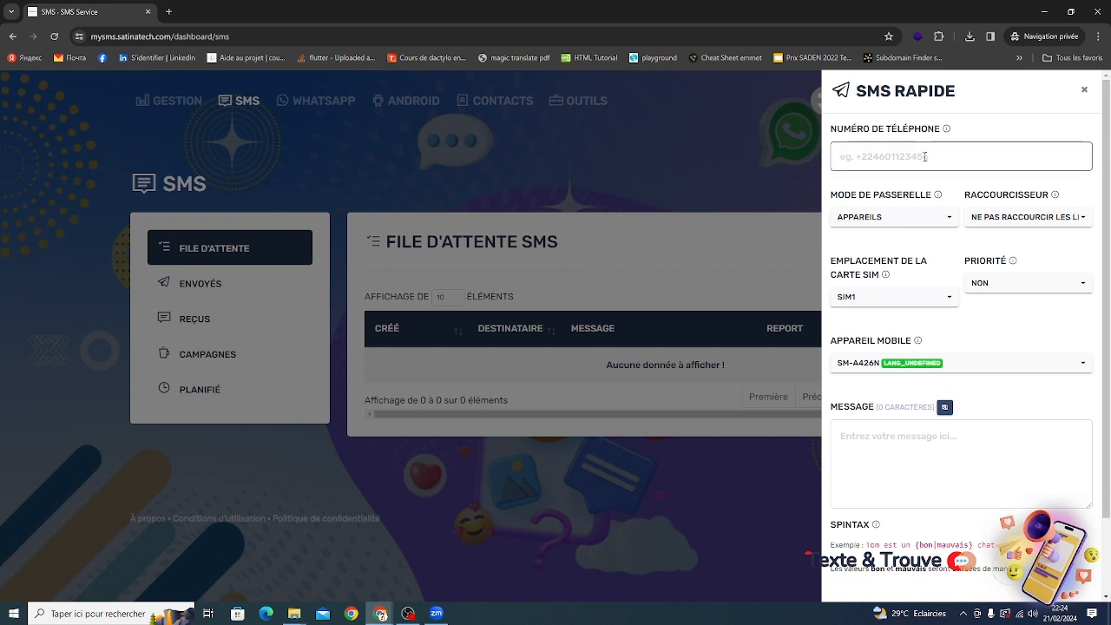
Set the gateway mode to Appareils and the priority to Oui.
click(894, 217)
click(865, 243)
click(903, 217)
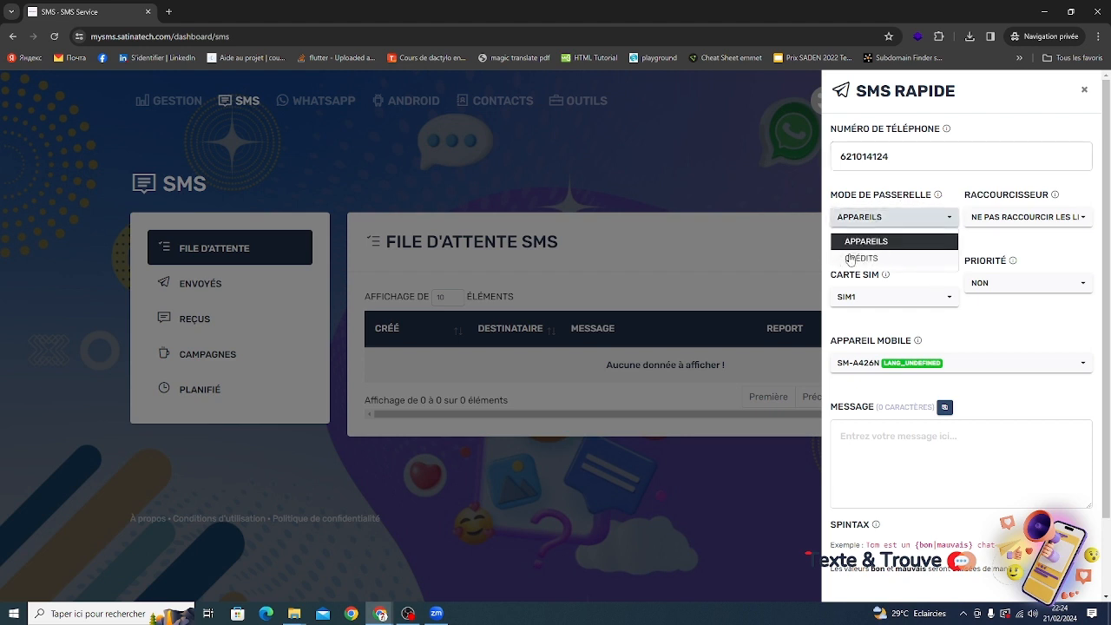
click(875, 242)
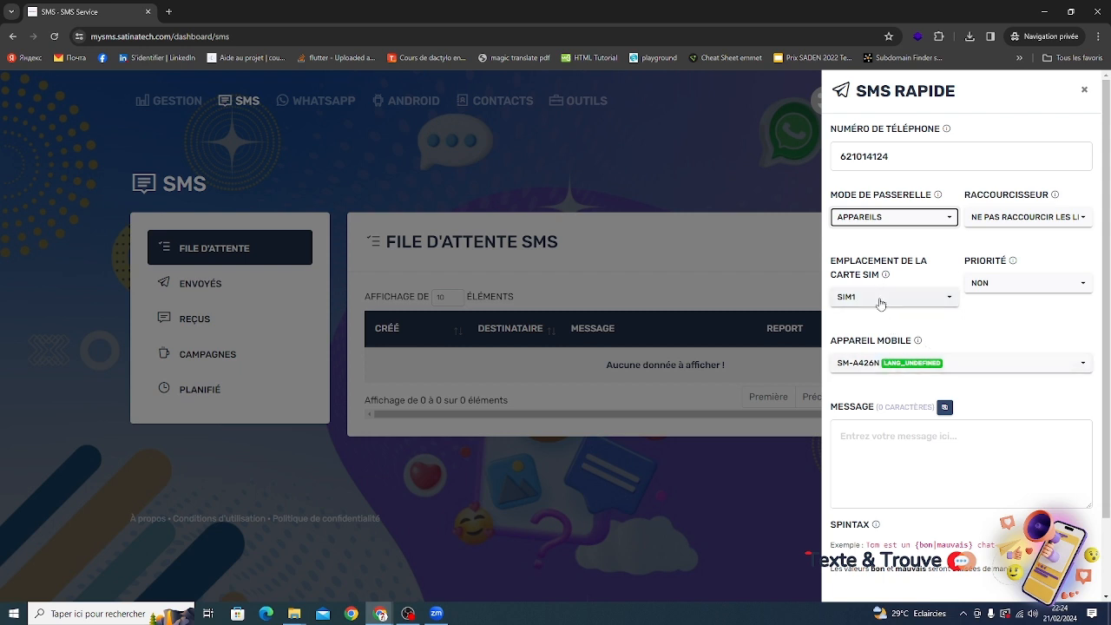
click(1031, 283)
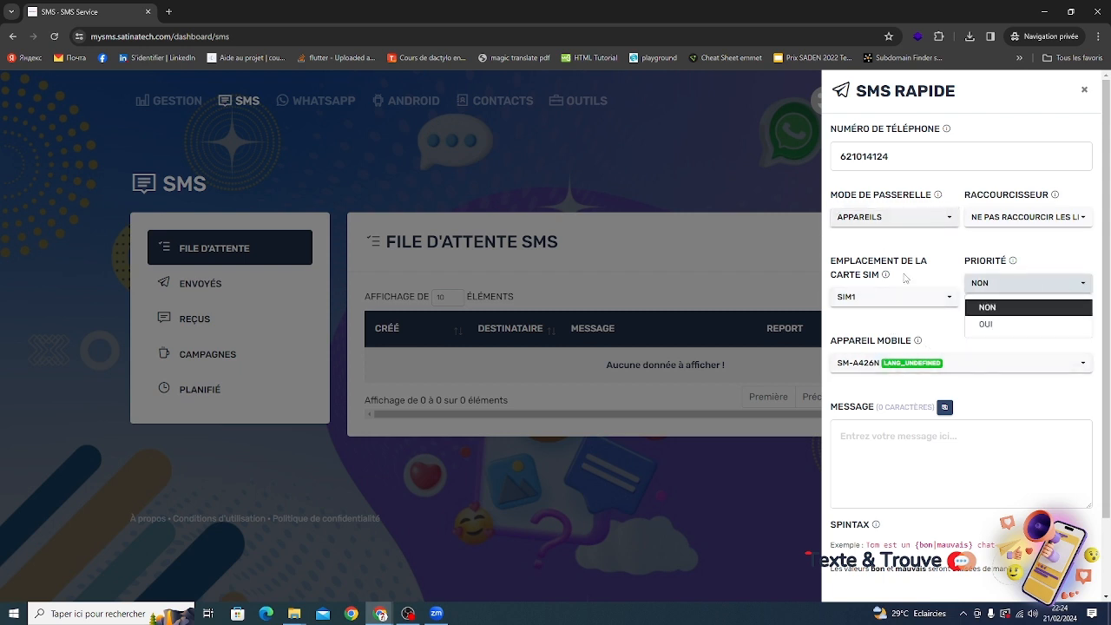
click(986, 328)
Write the message "Bonjour la technologie" for device SM-A426N and send the quick SMS.
click(906, 361)
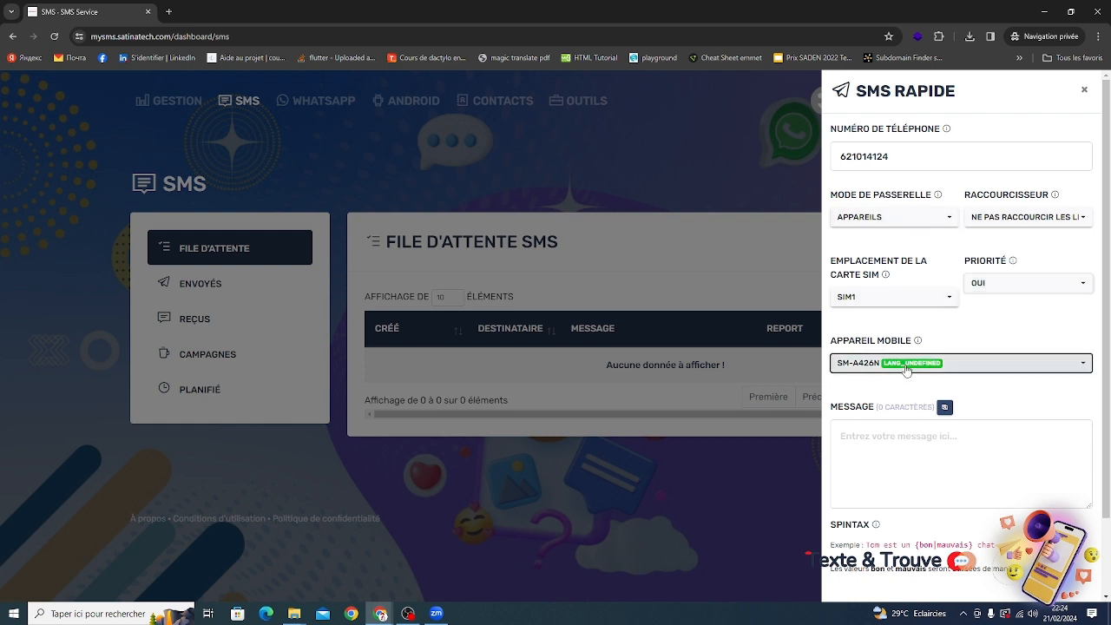
click(907, 366)
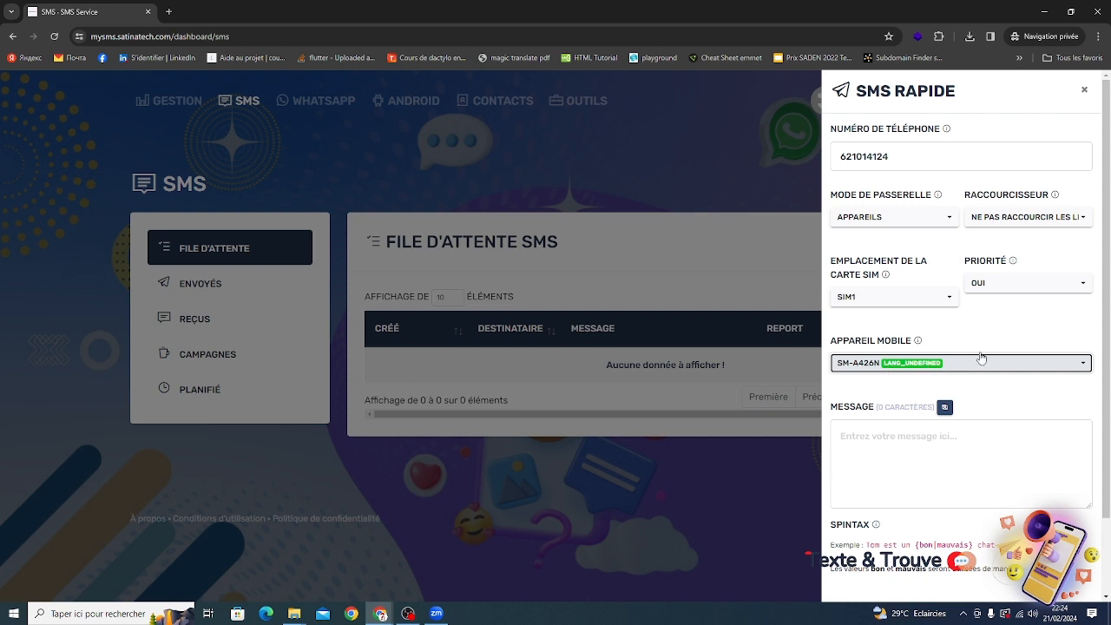
click(903, 427)
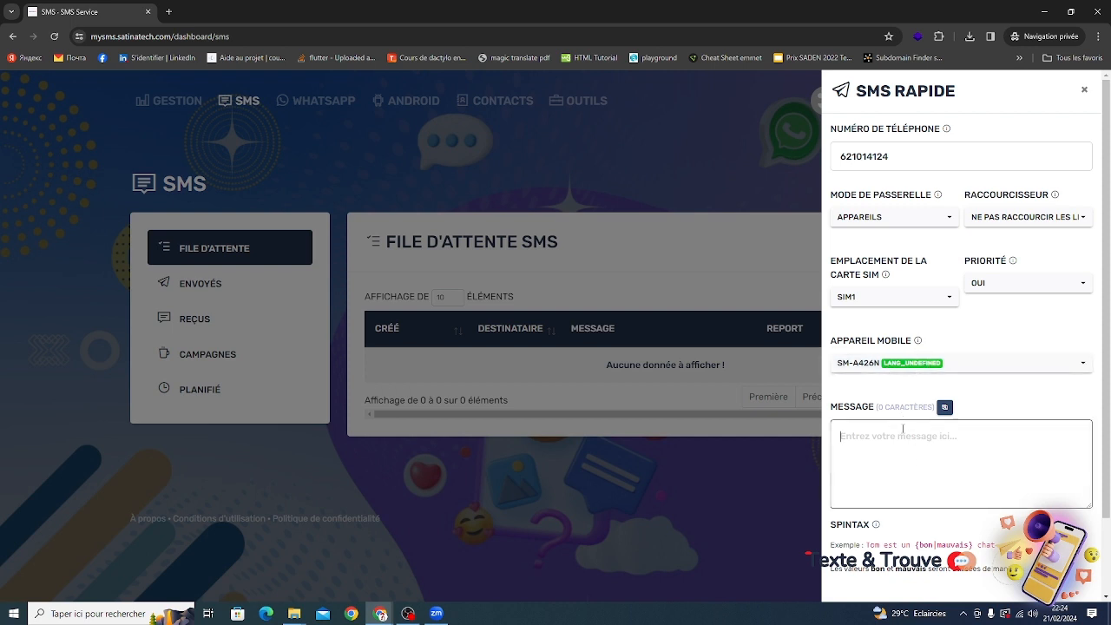
text(Bo)
key(BackSpace)
text(njour la te)
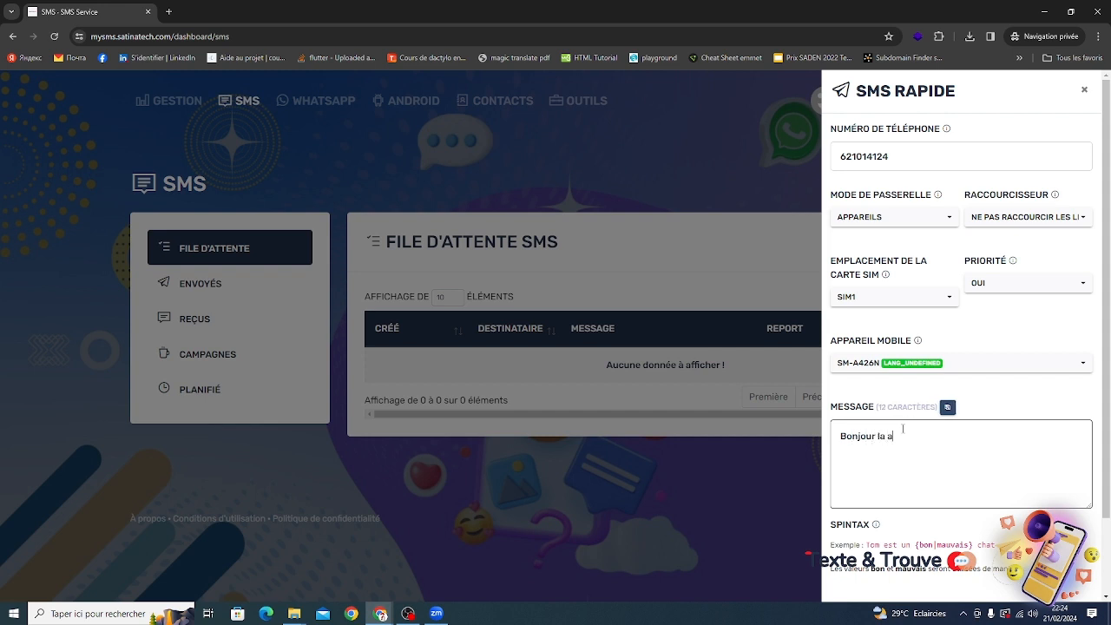
text(chnologie)
scroll(1004, 453, down, 1)
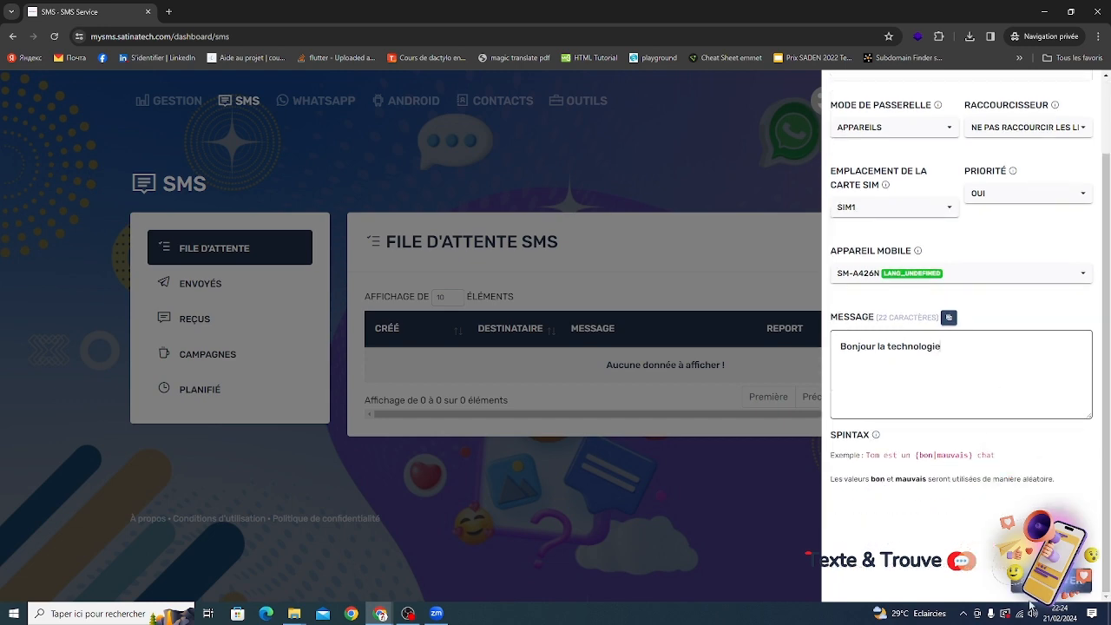
click(1049, 583)
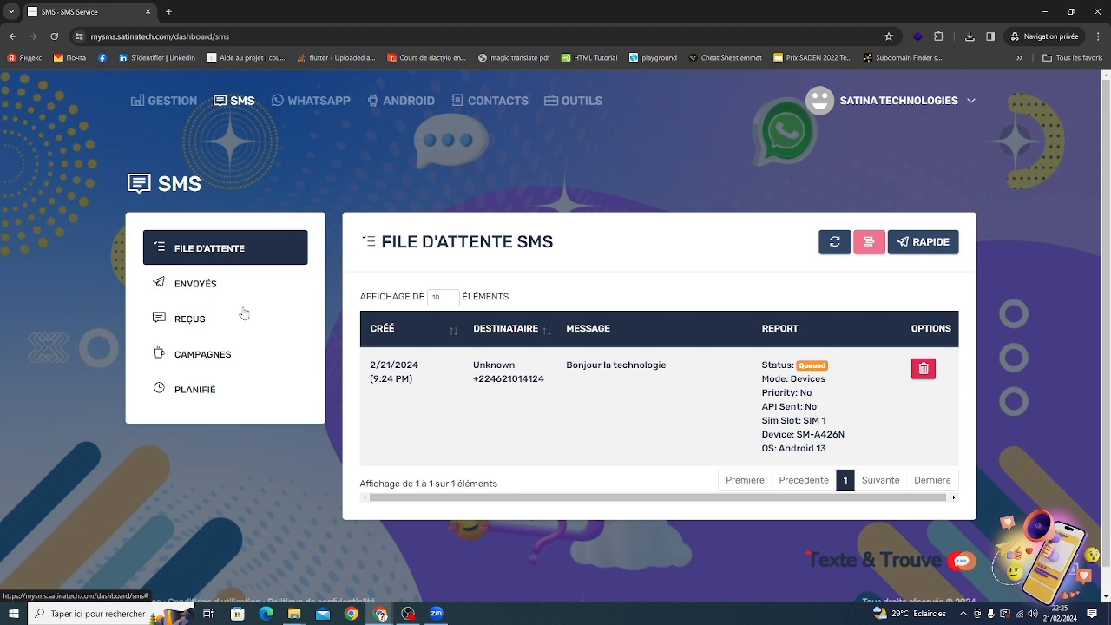
Check the sent SMS list and the SMS queue.
click(223, 290)
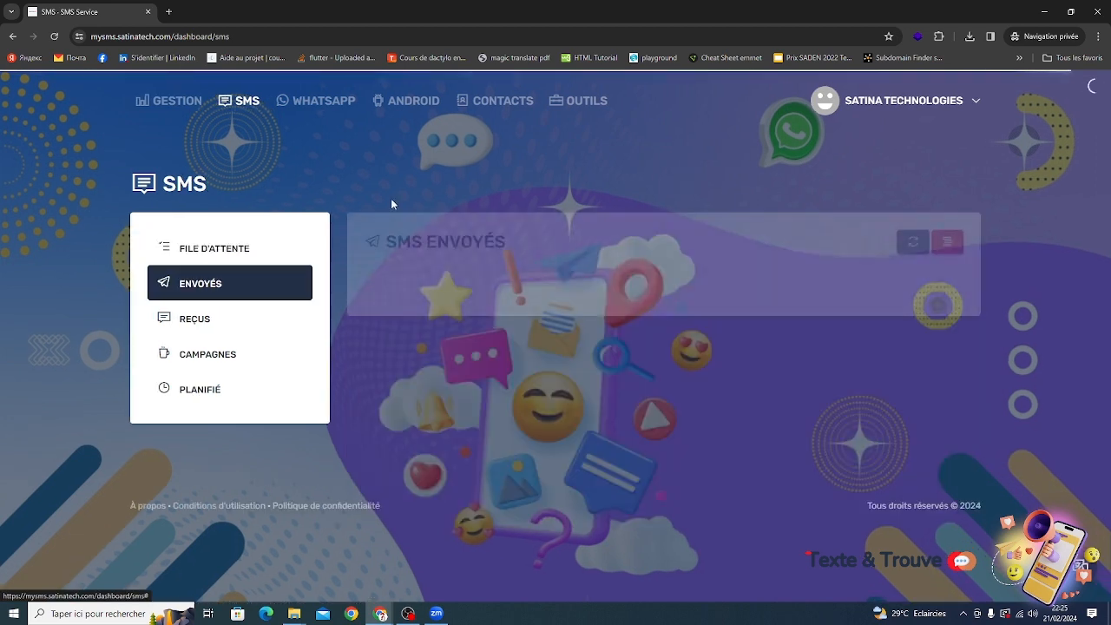
click(275, 258)
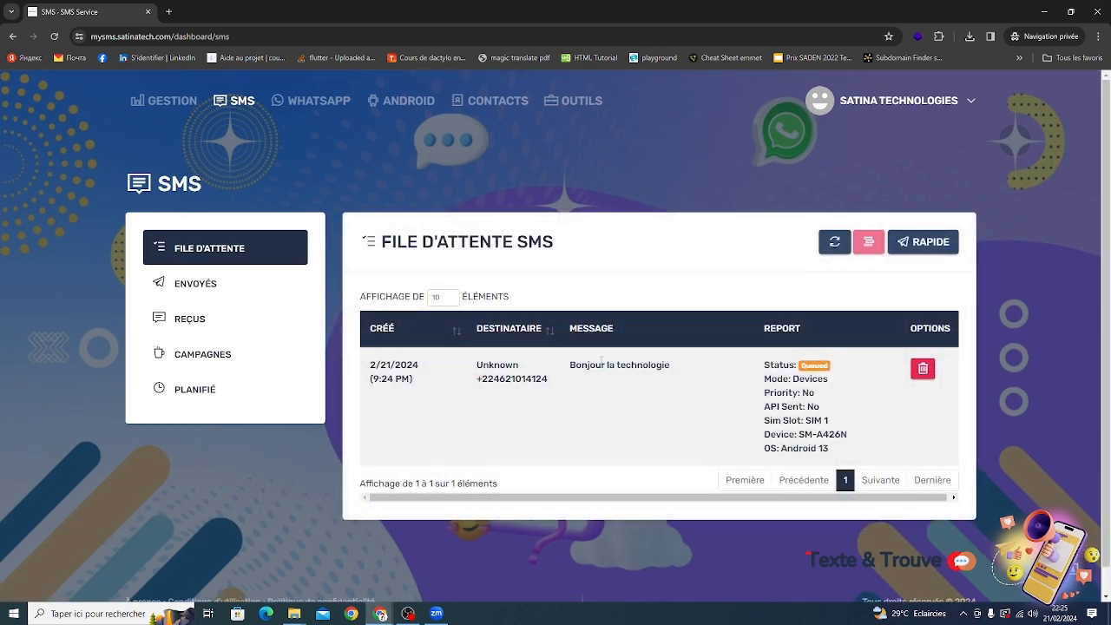
Edit the Android device SM-A426N to disable the random sending interval, and submit the change.
click(401, 100)
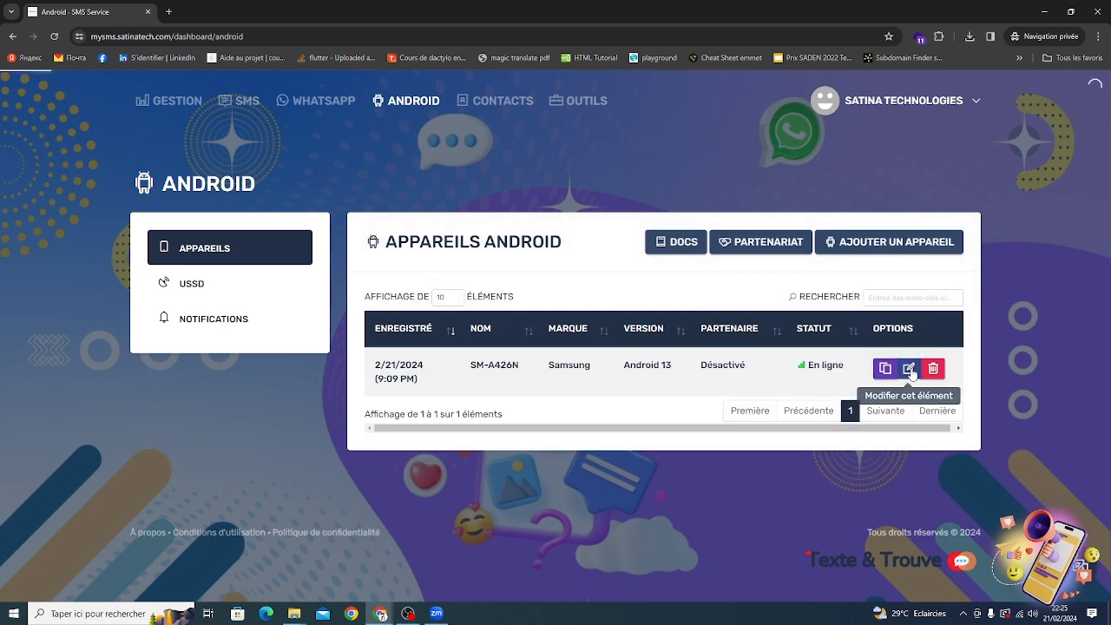
click(908, 369)
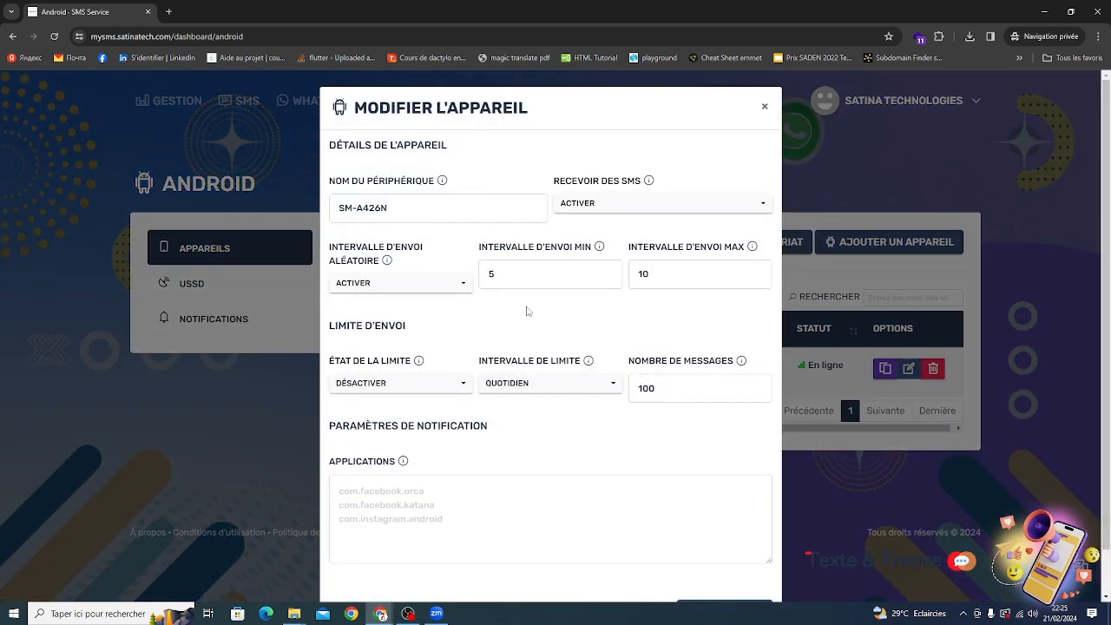
click(390, 289)
click(397, 323)
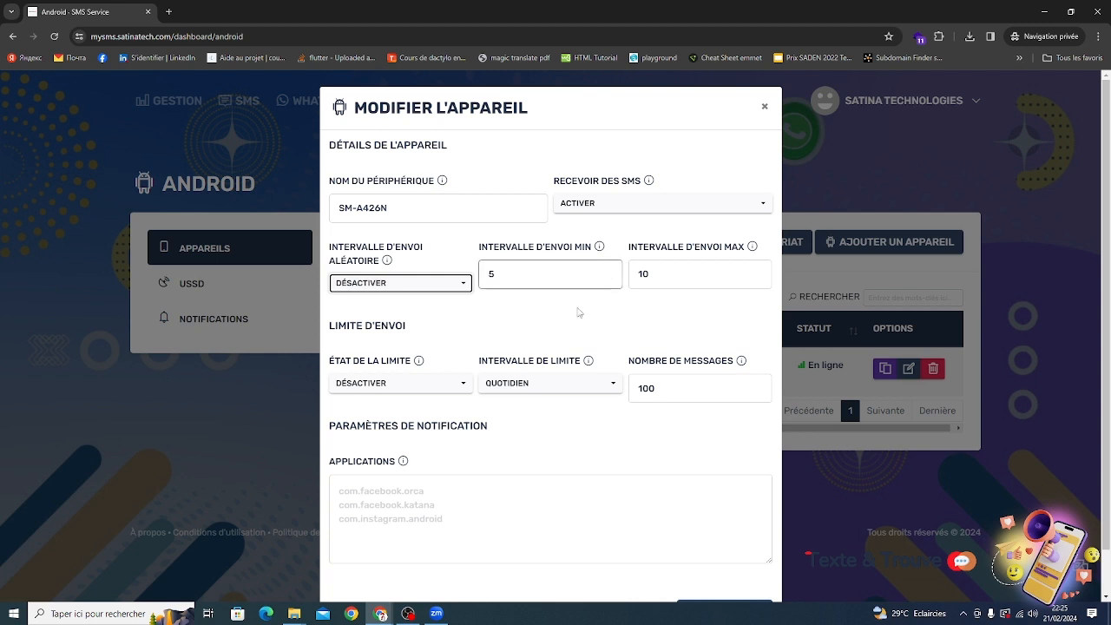
scroll(562, 336, down, 1)
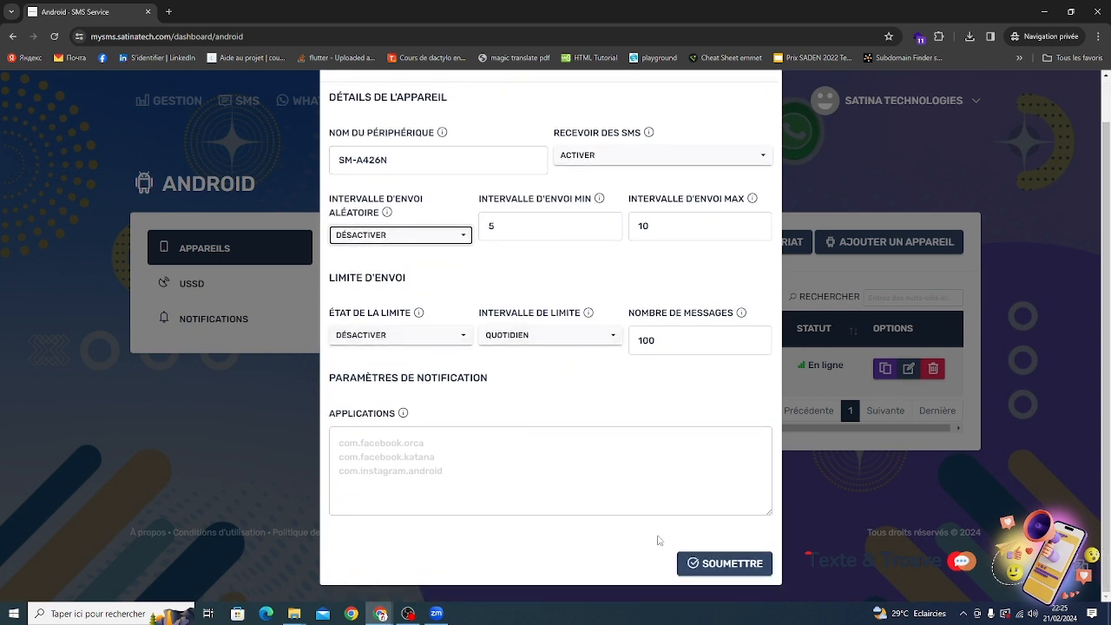
click(719, 565)
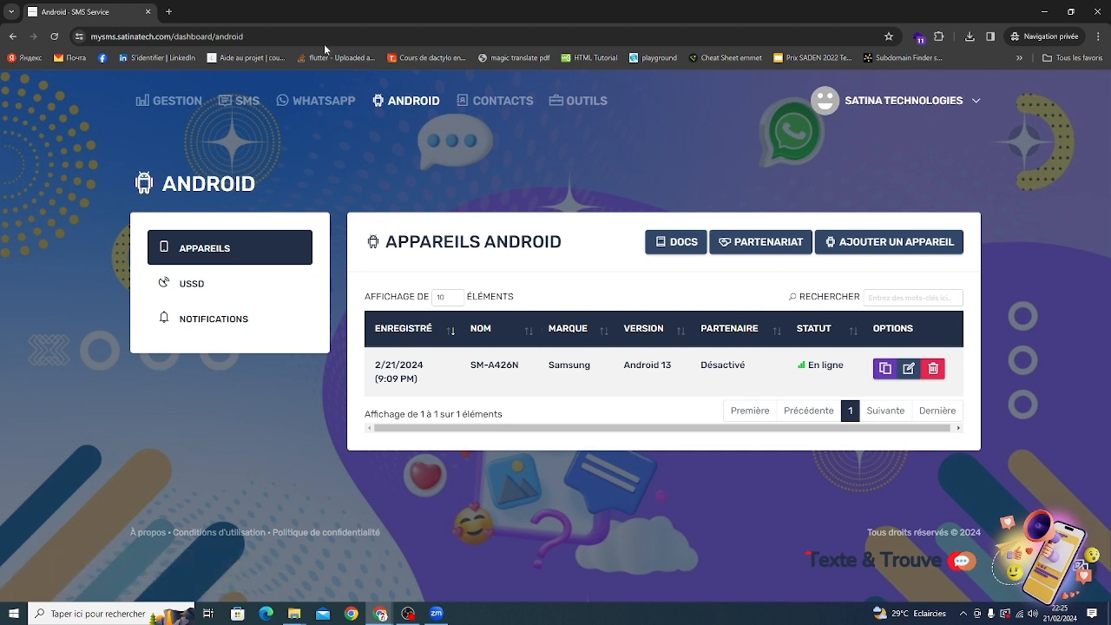
Review the sent SMS list, the SMS queue and the campaigns list.
click(247, 101)
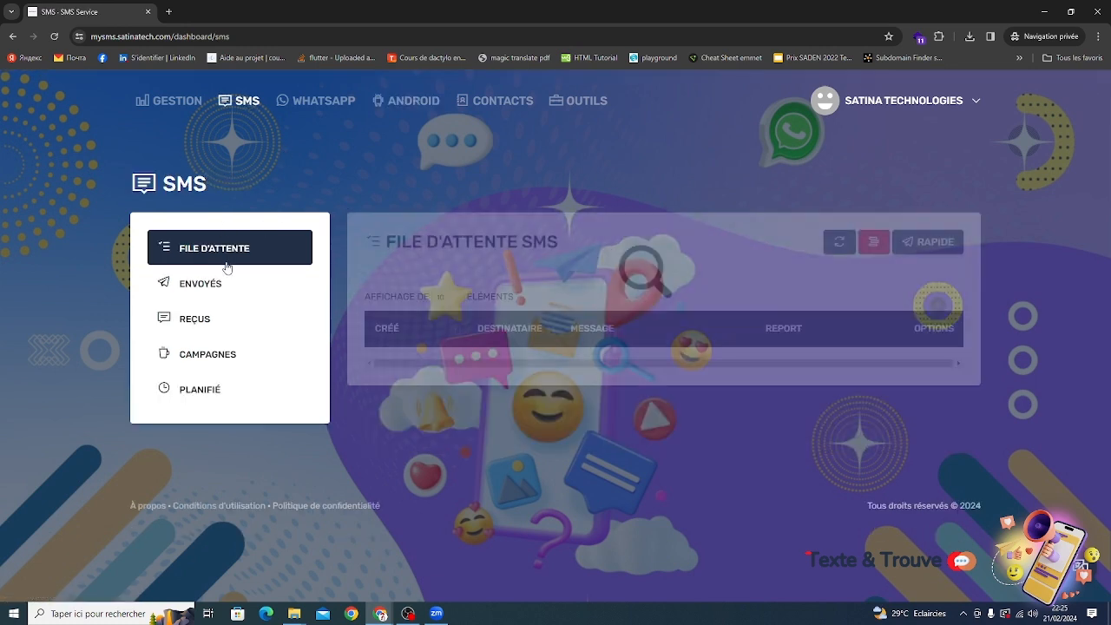
click(185, 284)
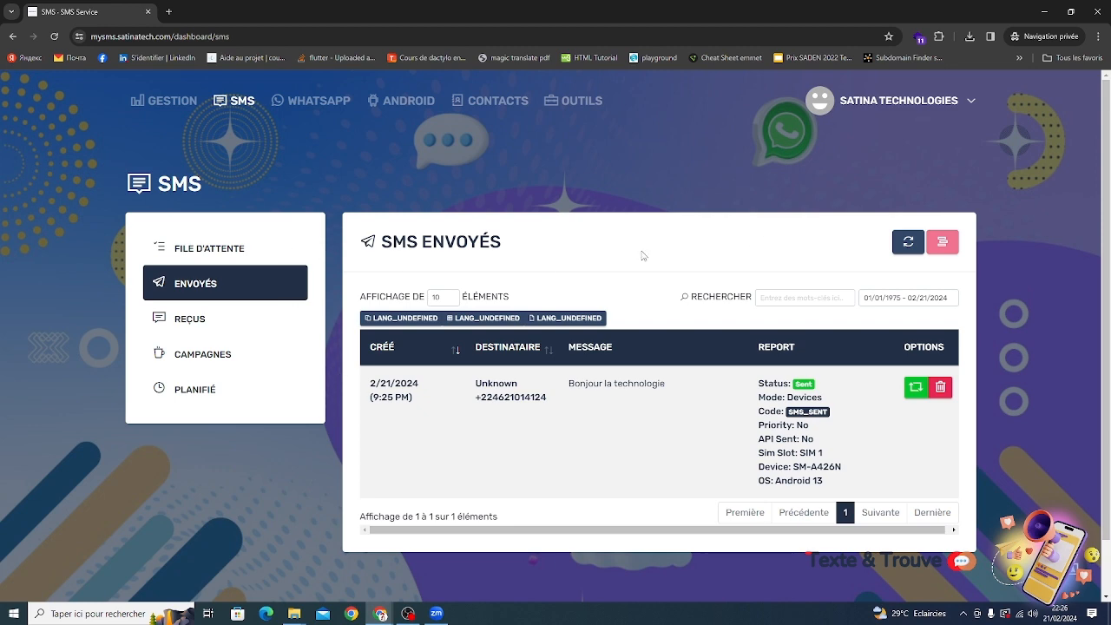
click(268, 249)
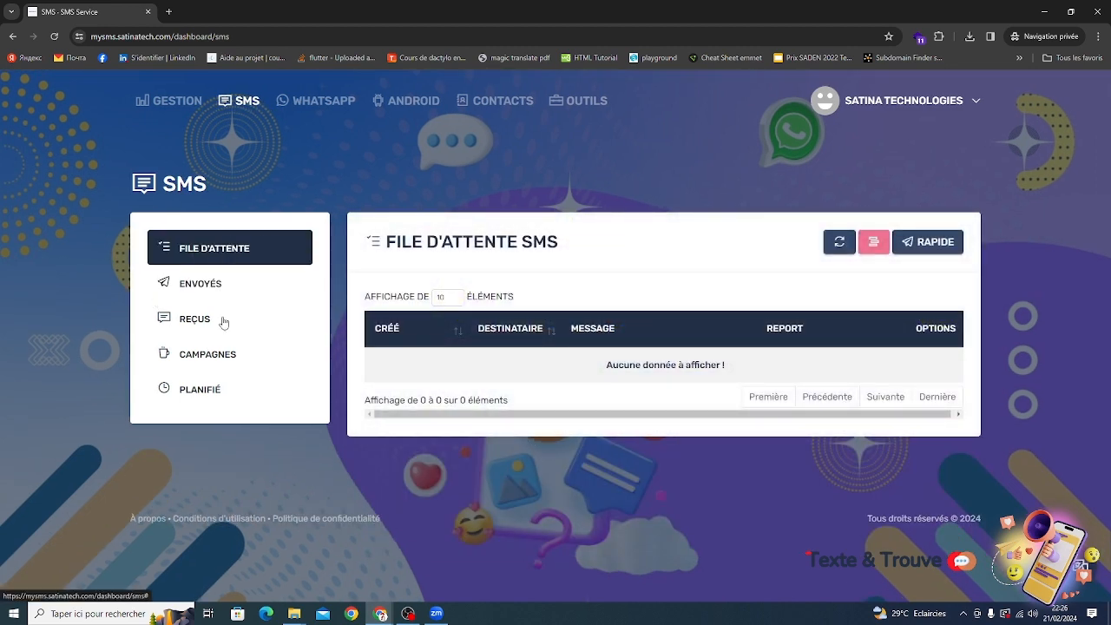
click(217, 354)
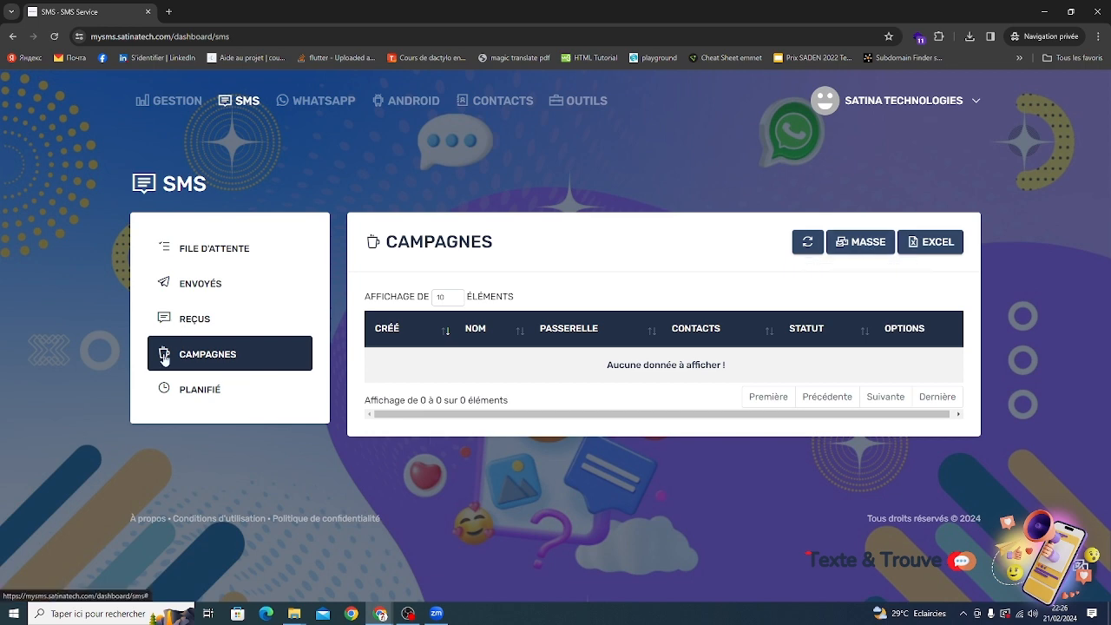
Create a contact group named Etudiants.
click(478, 102)
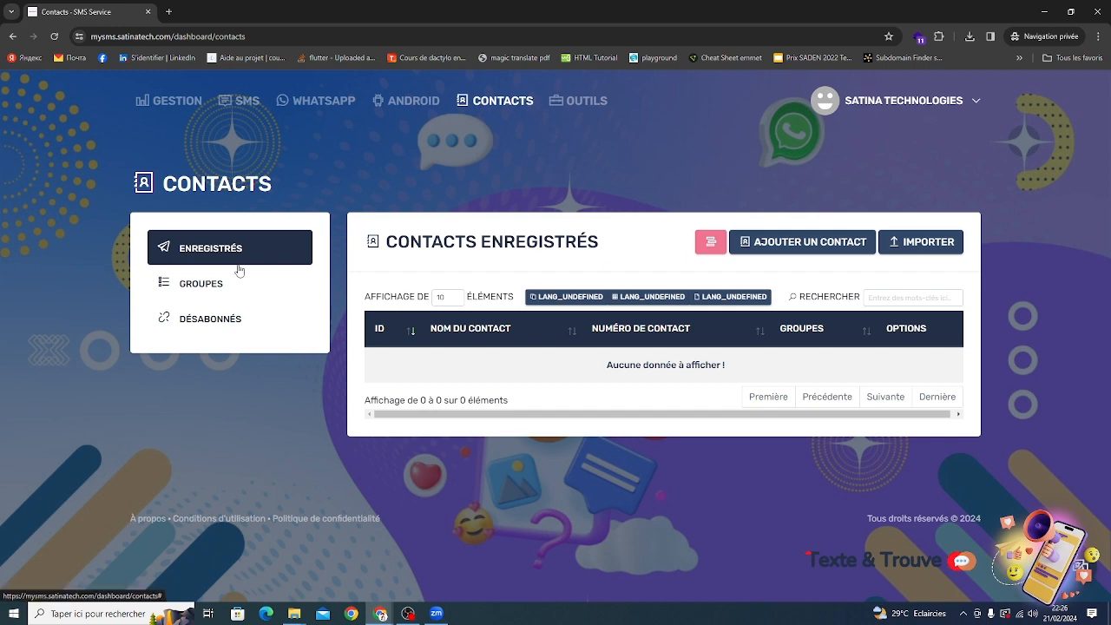
click(200, 295)
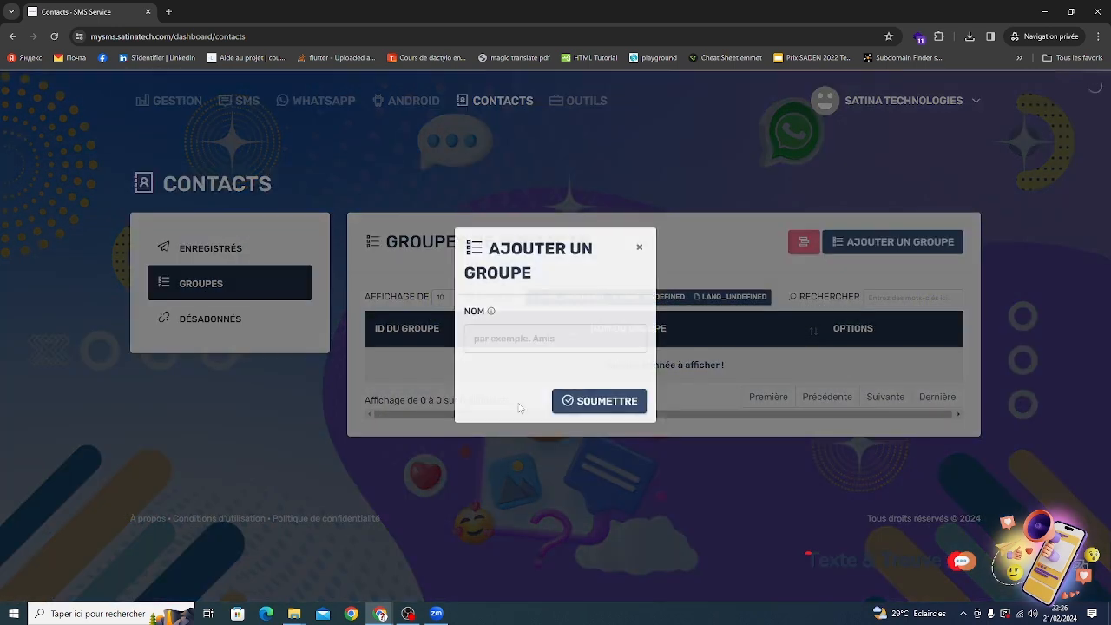
click(551, 350)
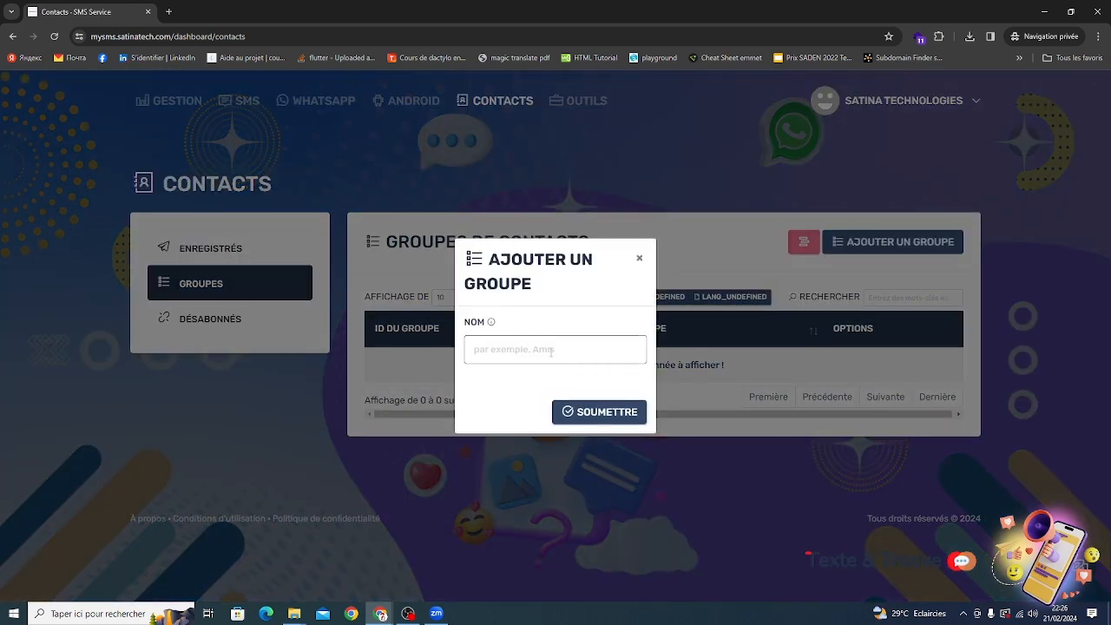
text(Etudia)
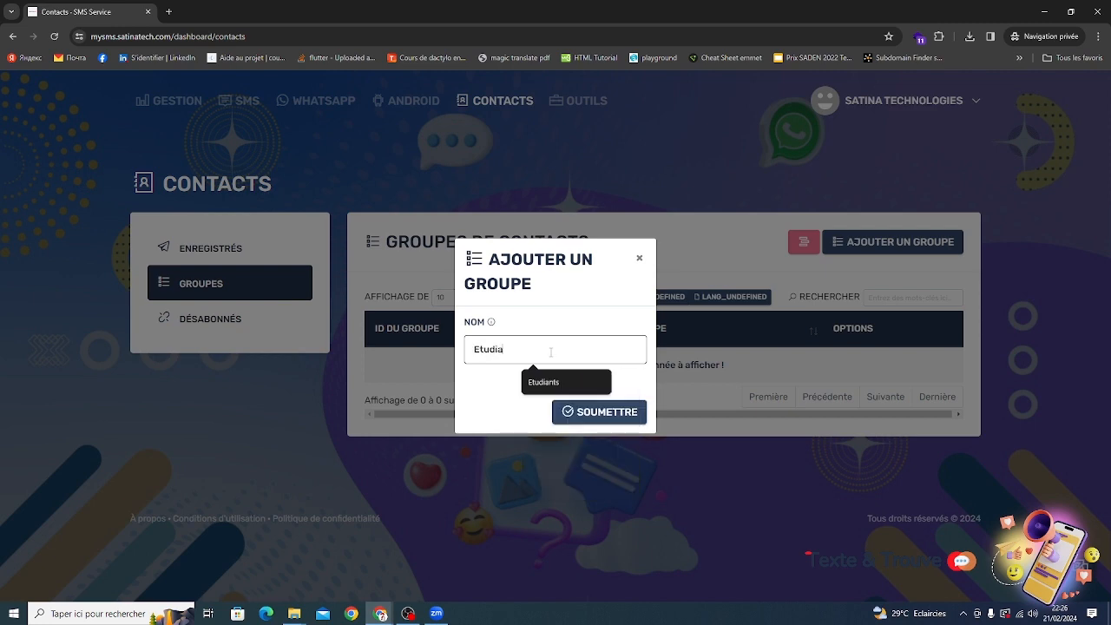
text(nts)
click(624, 420)
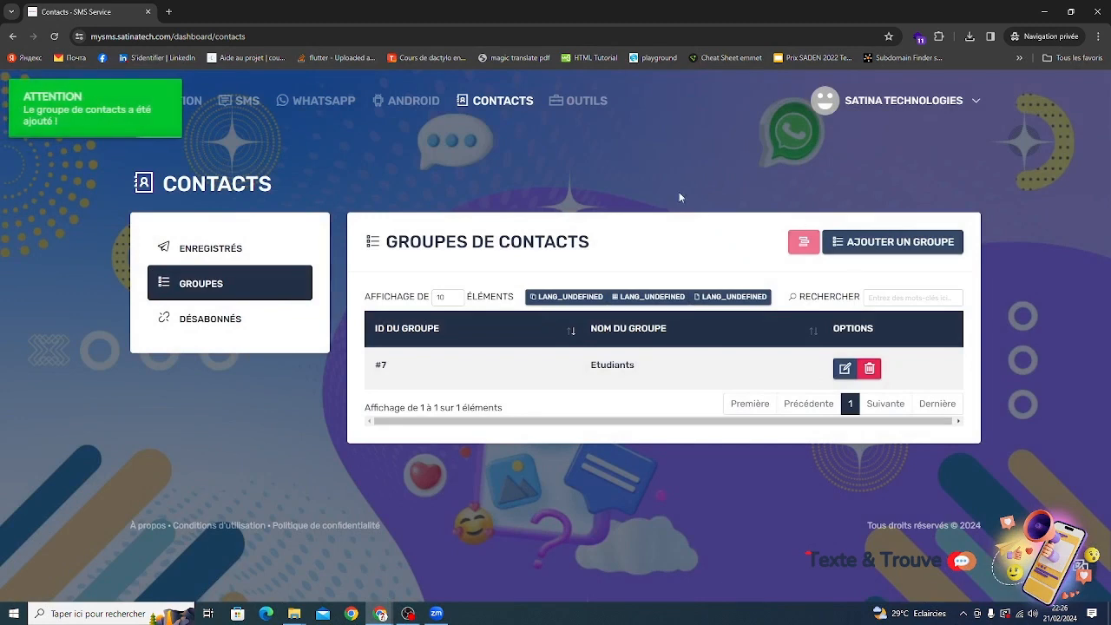
Add a saved contact with the person's name and phone number, assigned to the Etudiants group.
click(225, 256)
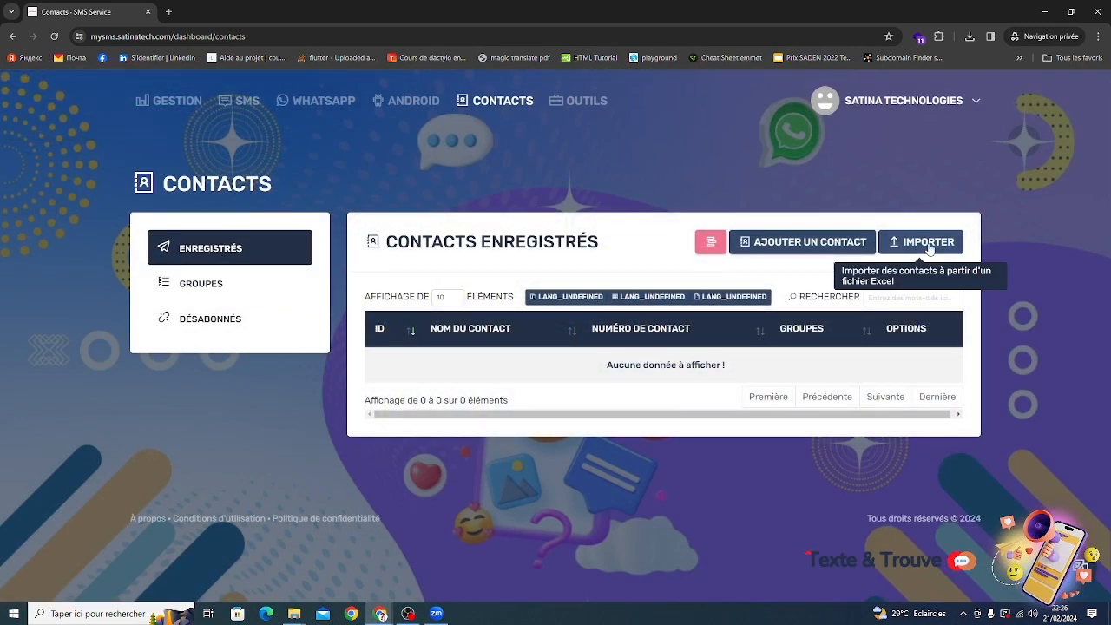
click(844, 242)
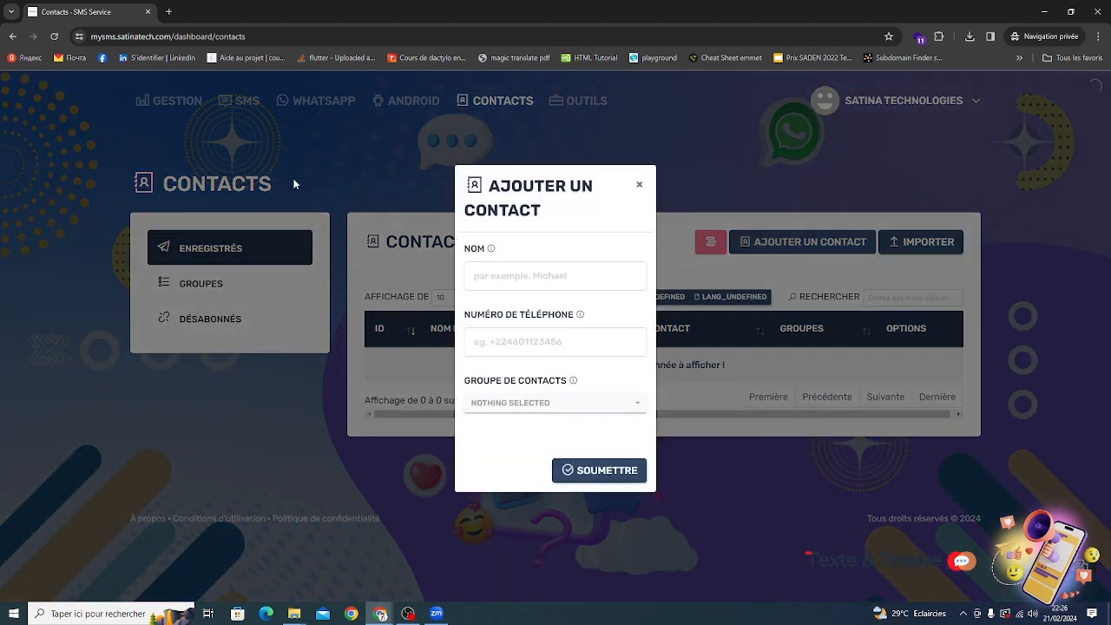
click(594, 284)
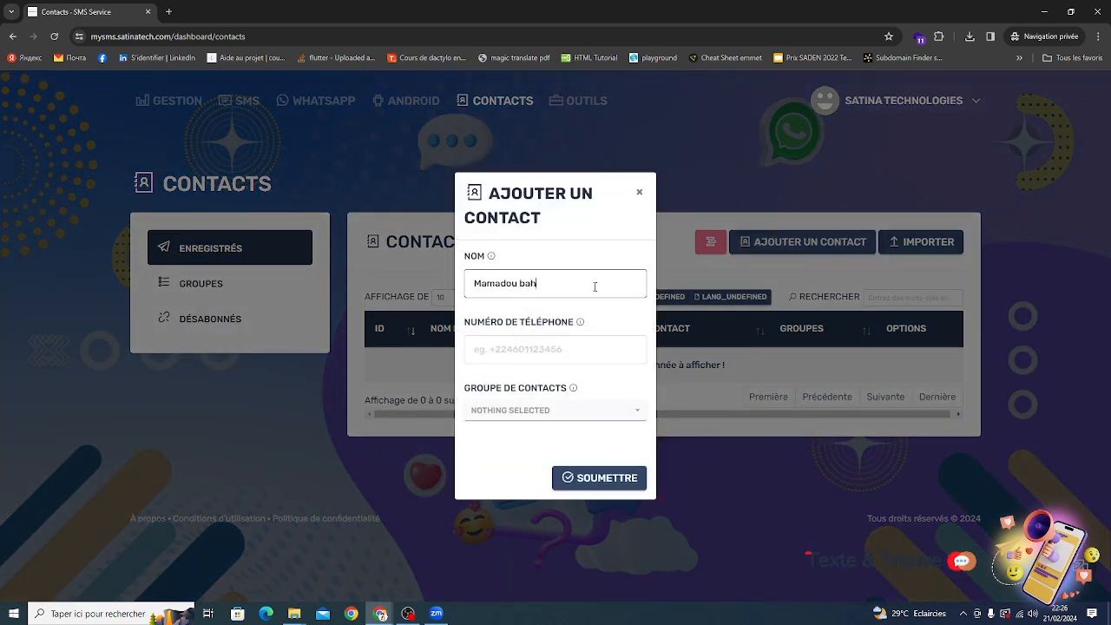
key(Tab)
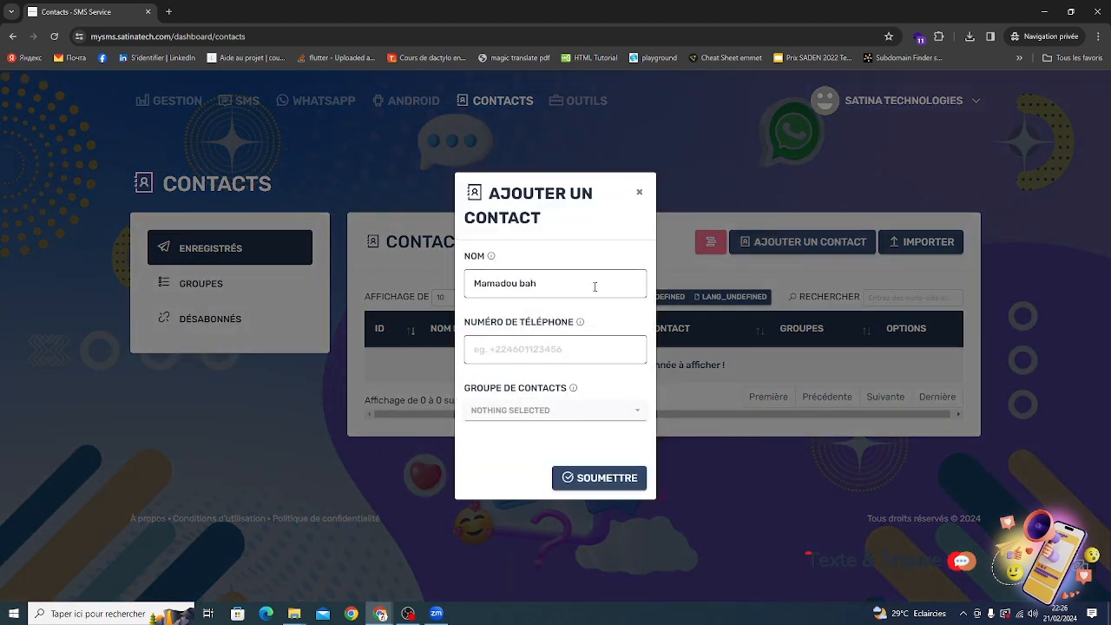
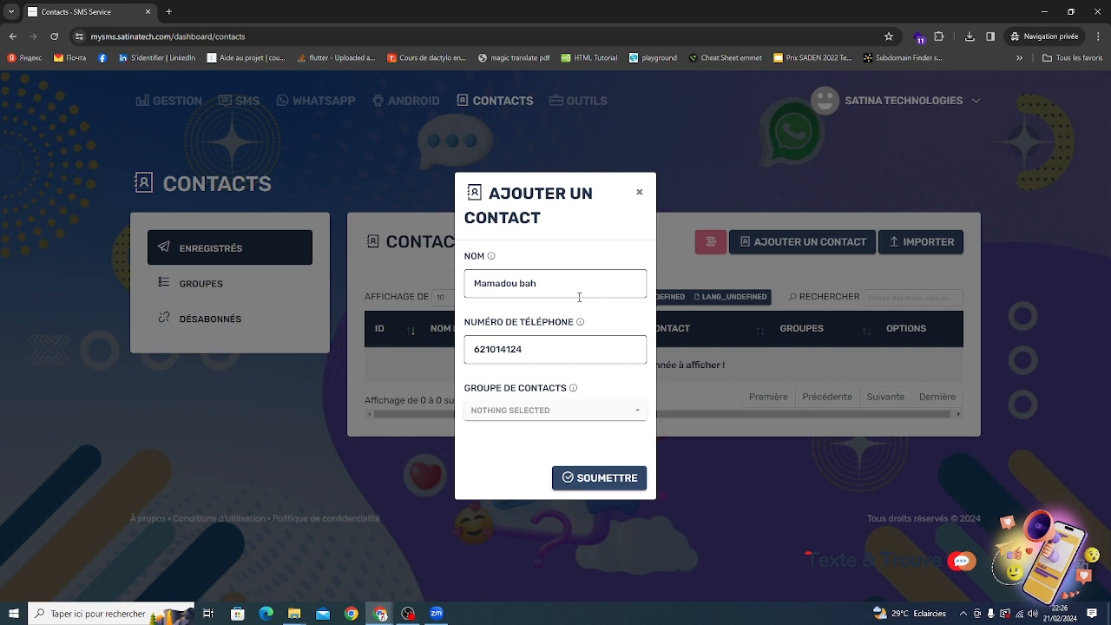
click(513, 410)
click(528, 469)
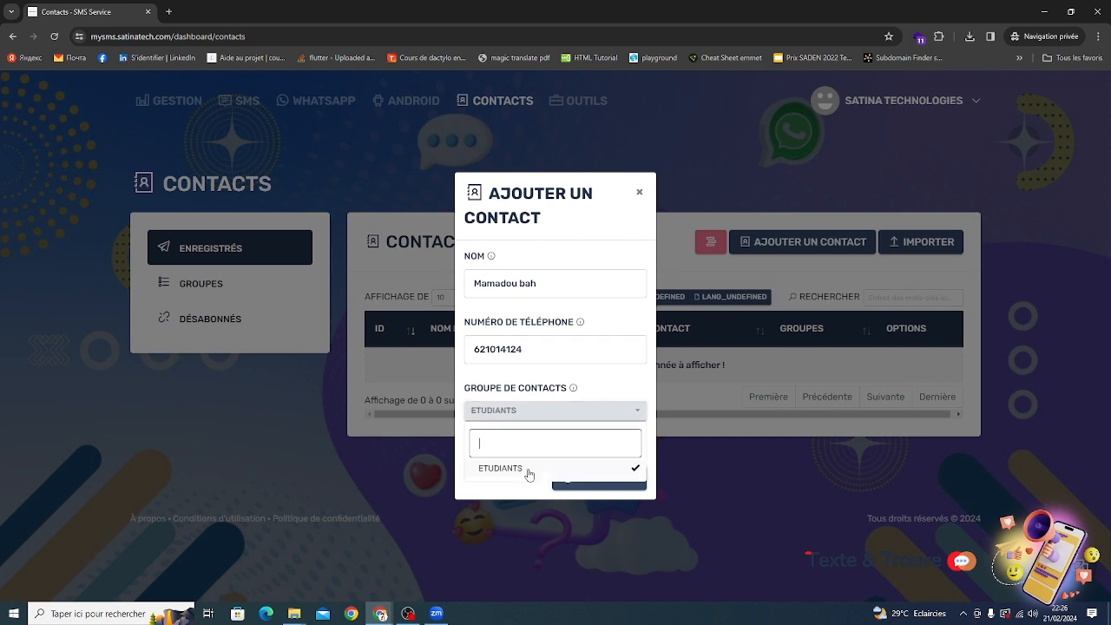
click(610, 372)
click(585, 477)
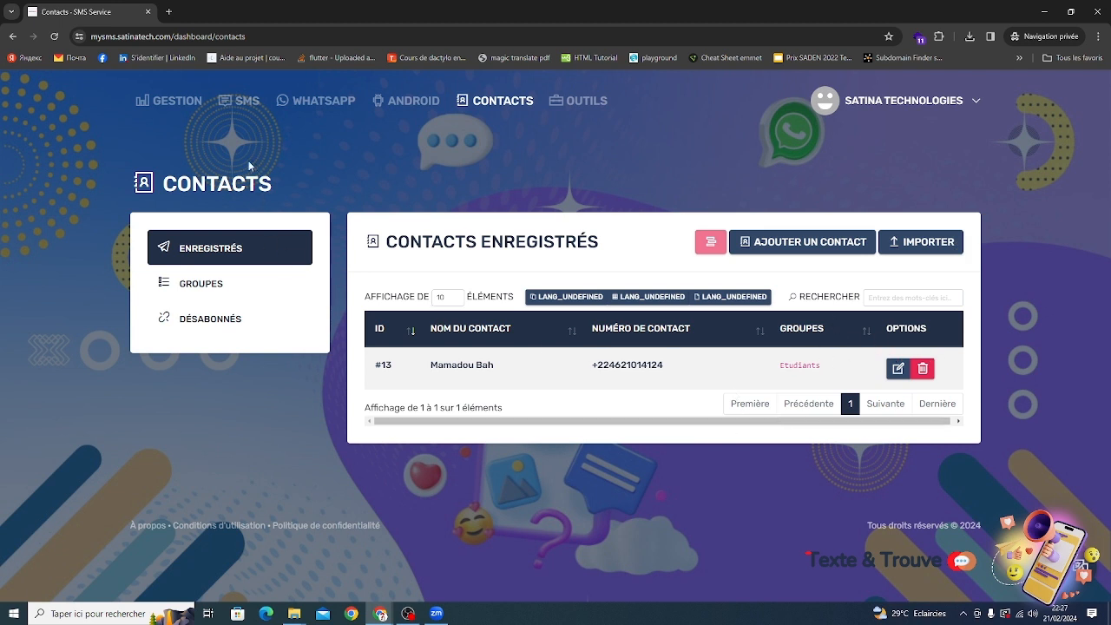
Start a bulk SMS campaign named Une campagne targeting the Etudiants contact group.
click(244, 114)
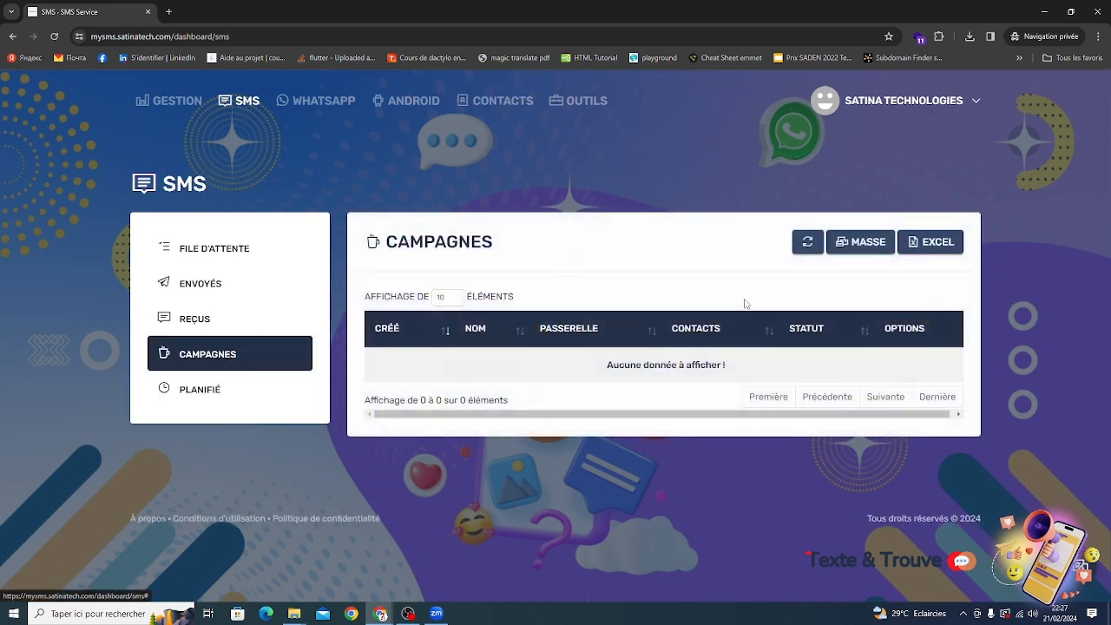
click(864, 243)
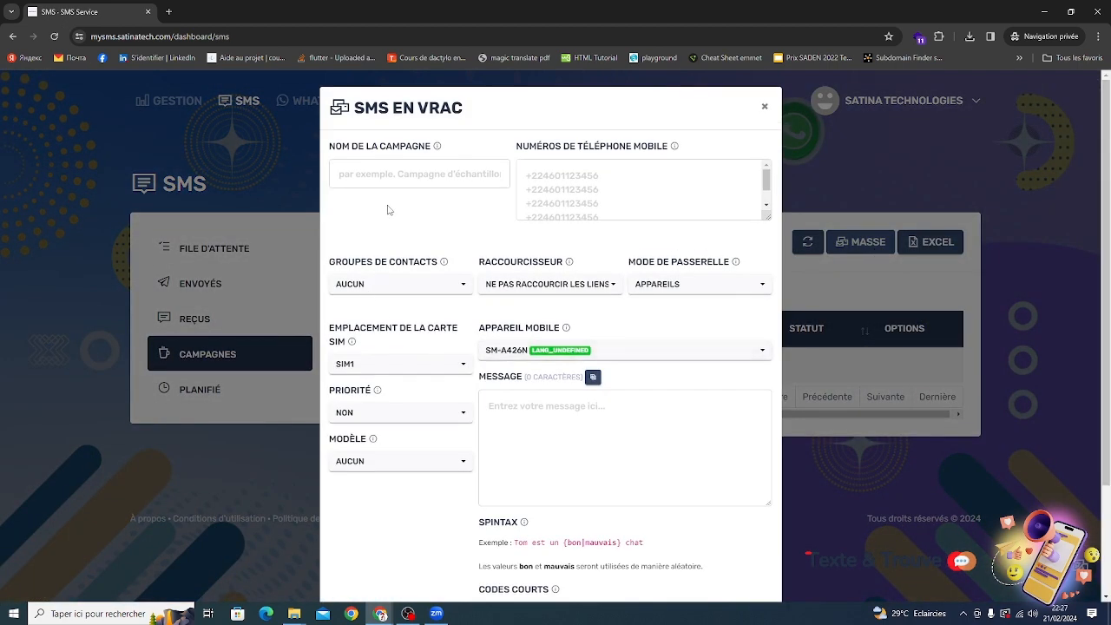
click(423, 178)
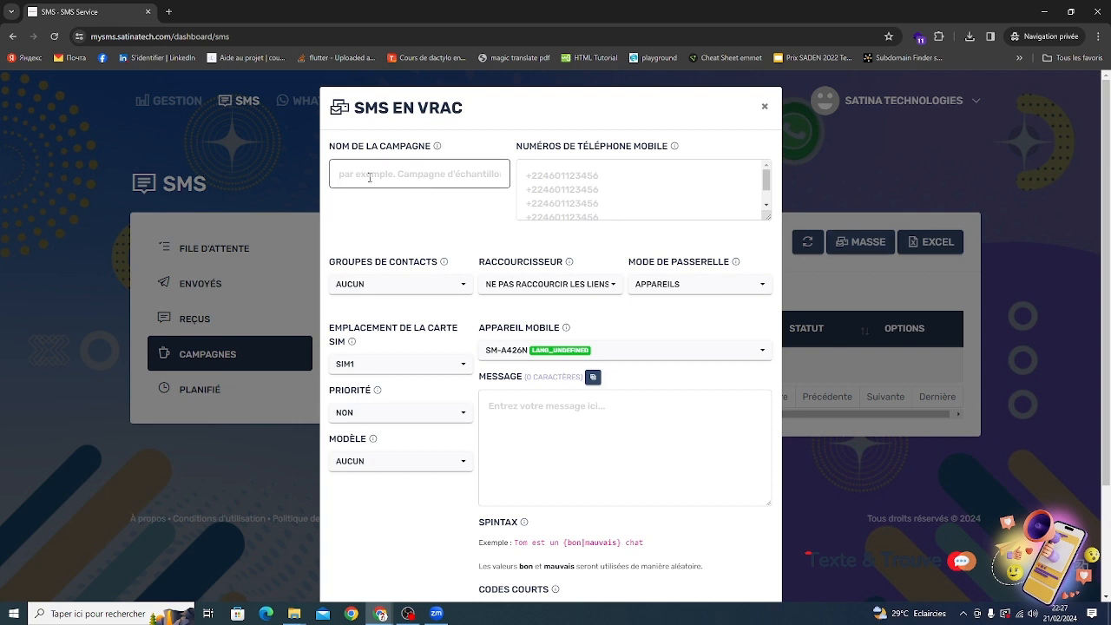
text(Une campagne)
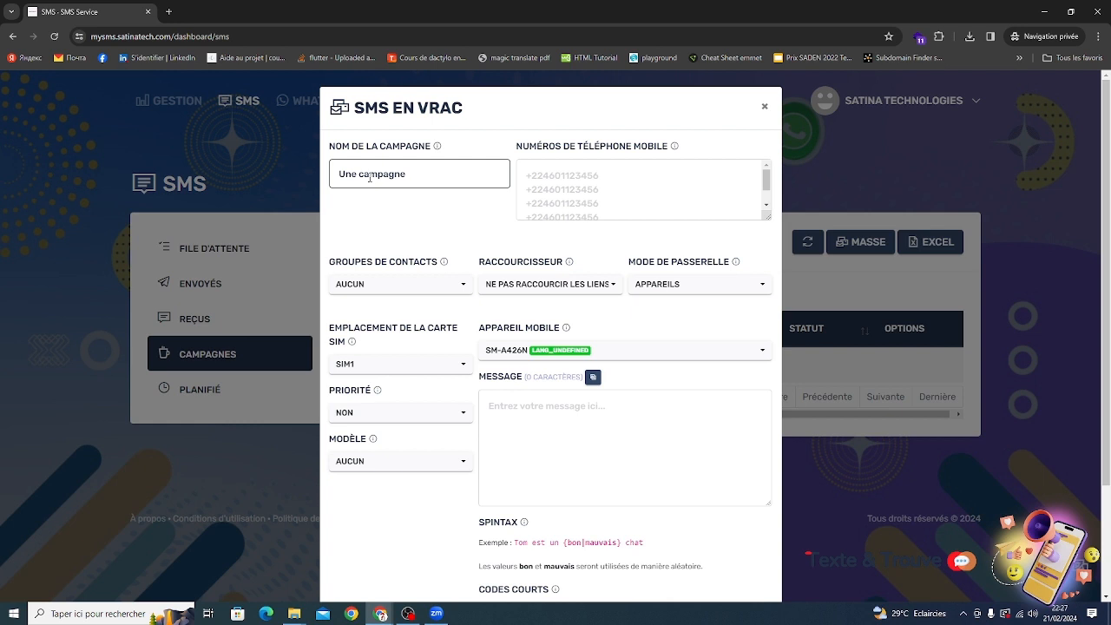
click(622, 193)
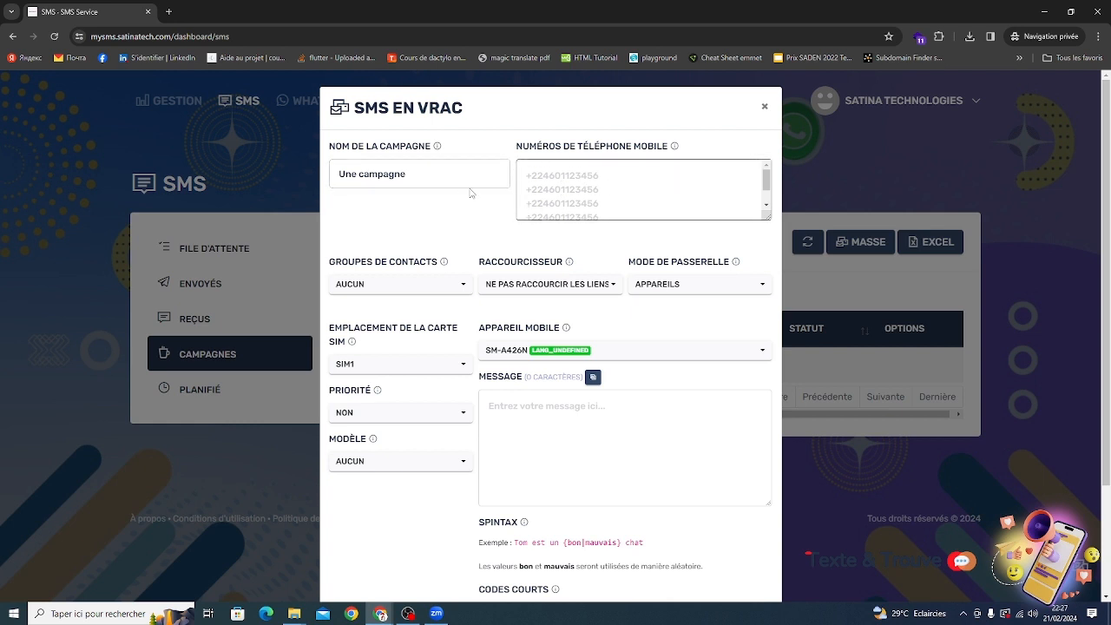
click(445, 286)
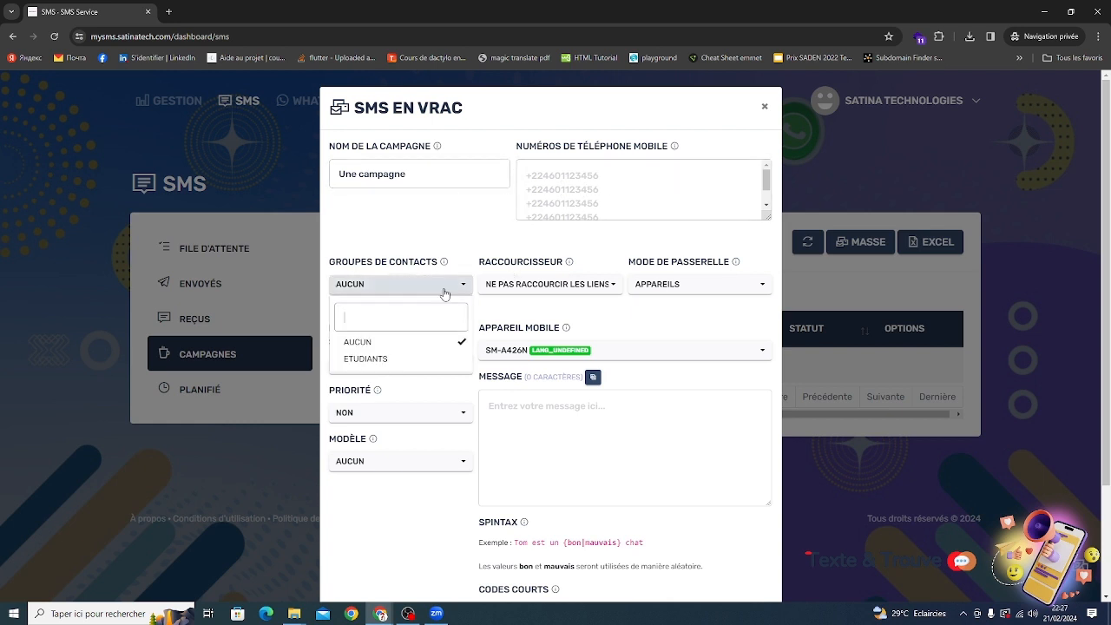
click(389, 360)
click(425, 235)
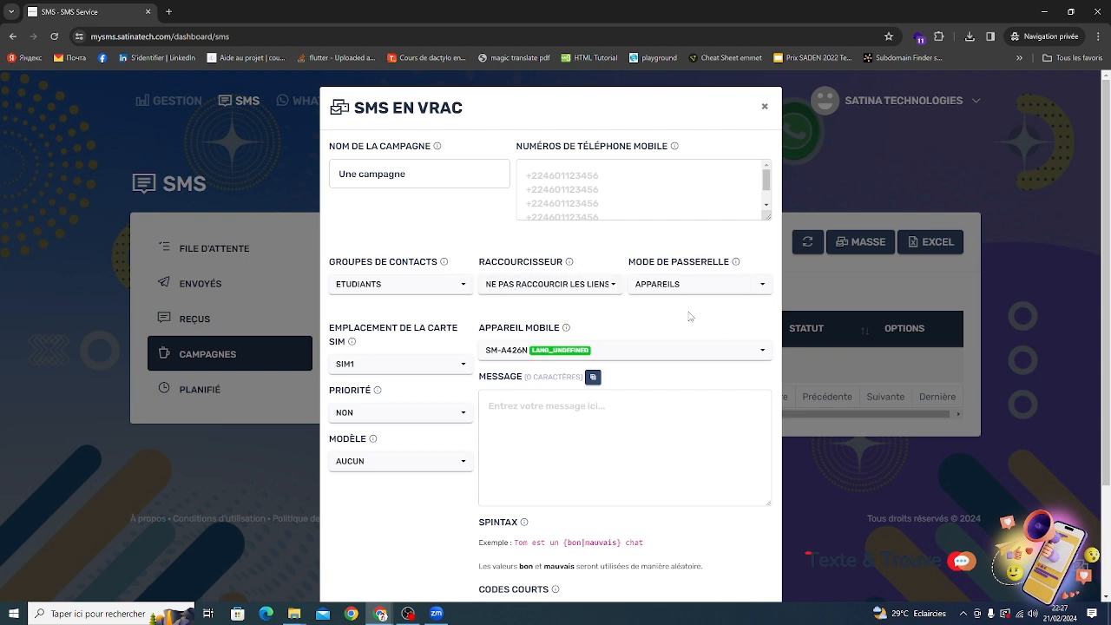
Set the campaign's priority to Oui.
click(693, 292)
click(683, 317)
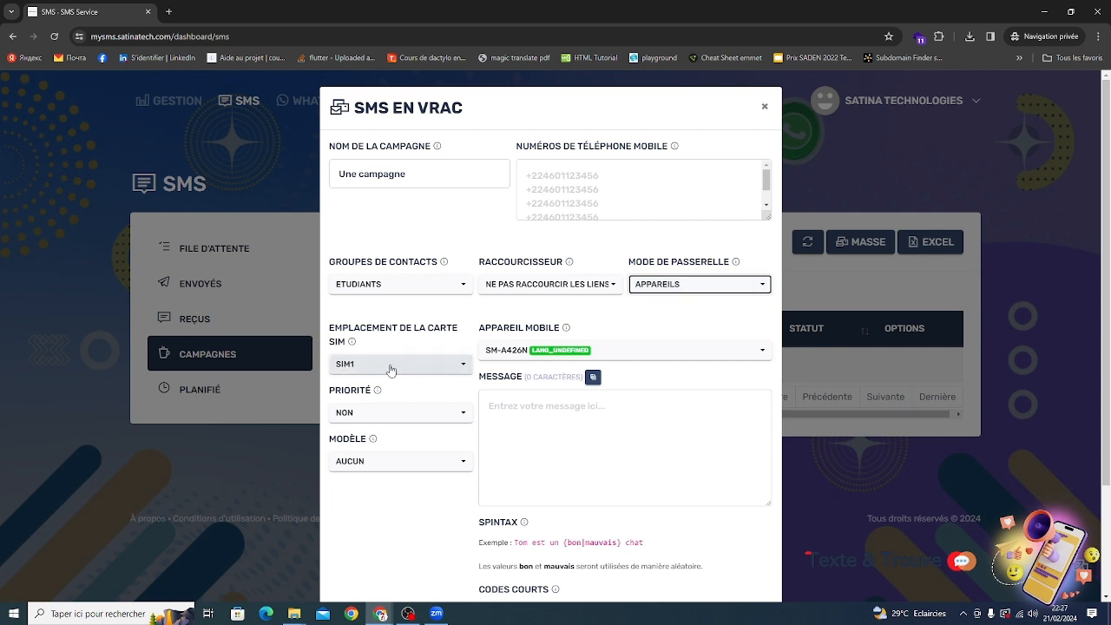
click(397, 413)
click(379, 449)
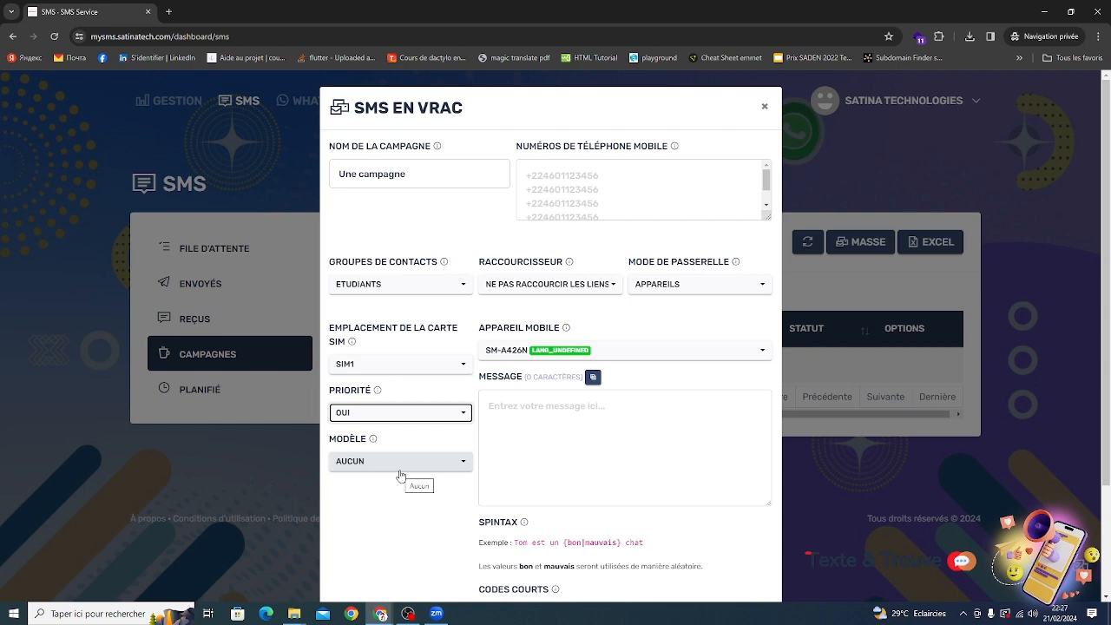
Examine the available short codes listed under the message field.
scroll(501, 476, down, 2)
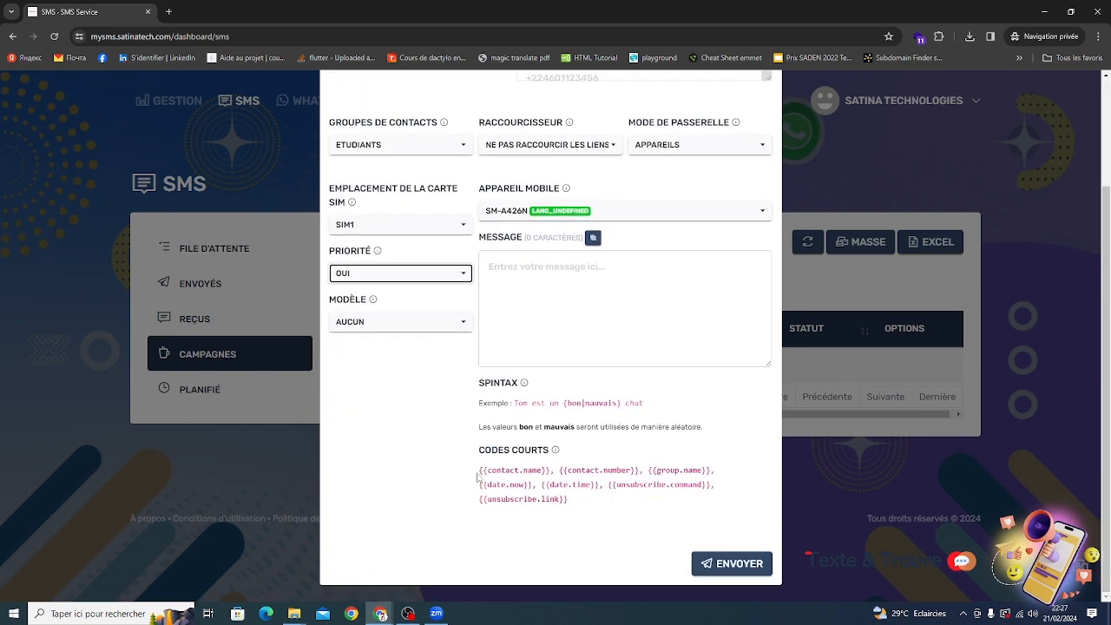
drag(478, 476, 715, 501)
click(573, 502)
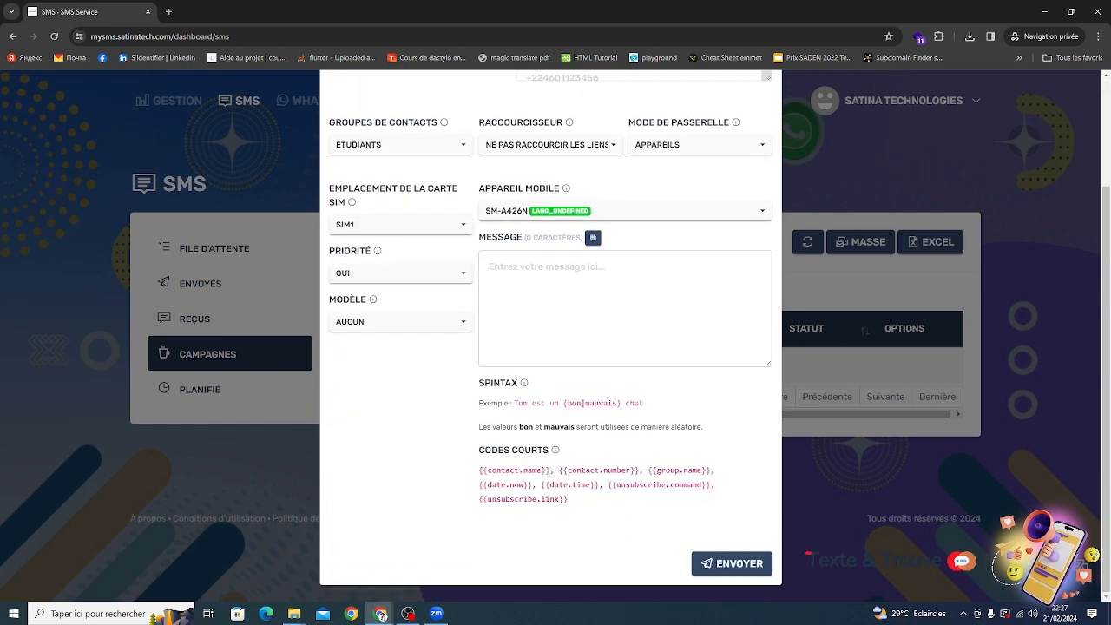
drag(549, 470, 482, 469)
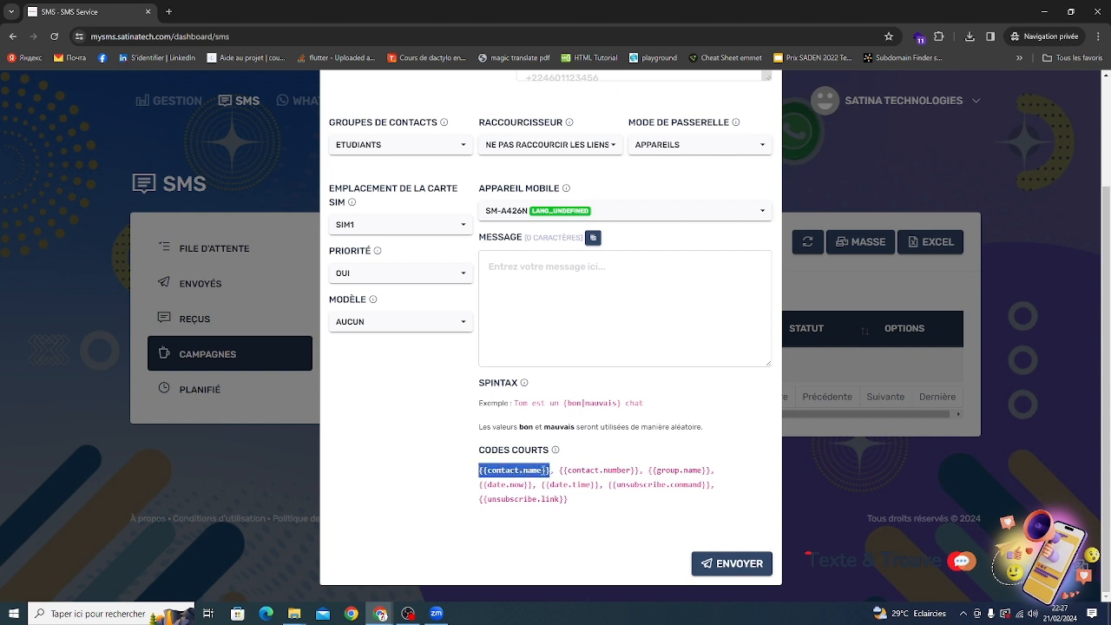
drag(560, 471, 717, 473)
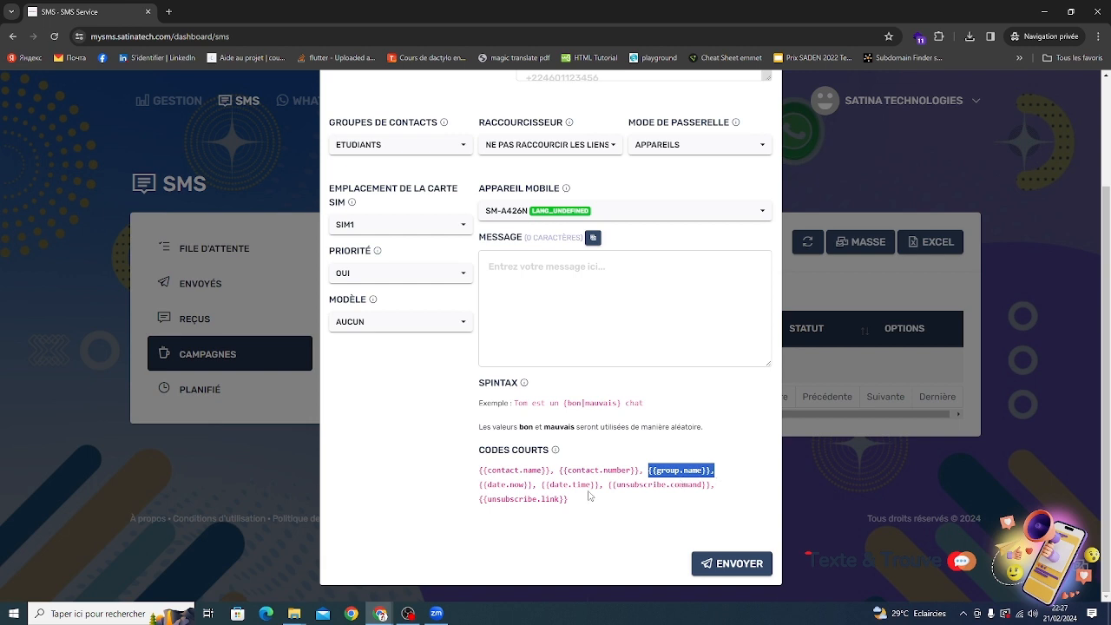
drag(487, 484, 526, 484)
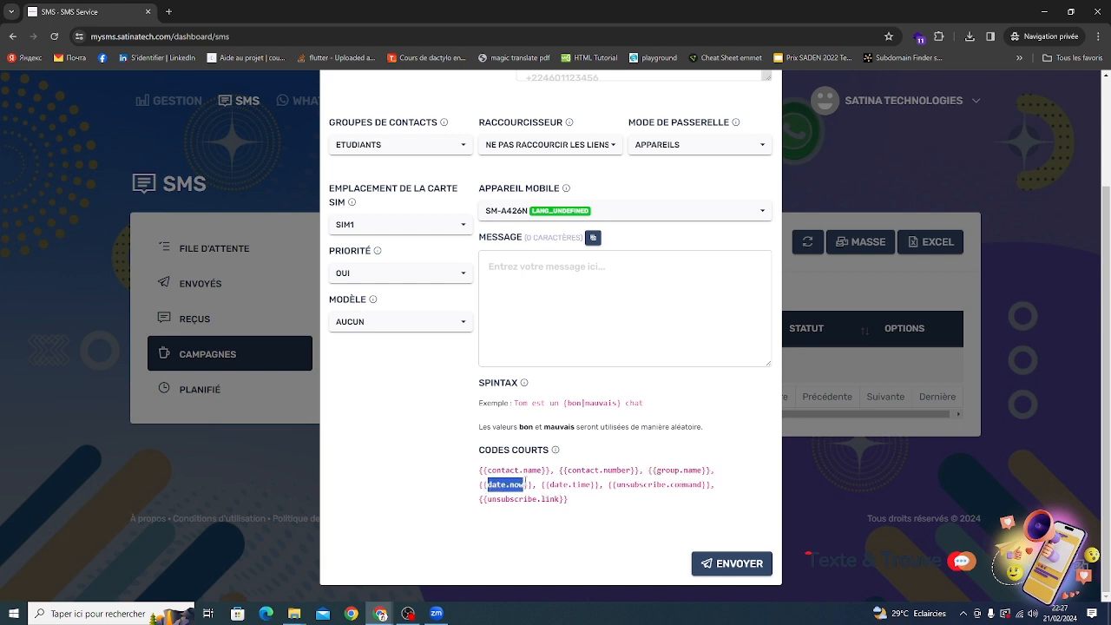
Start the campaign message with Bonjour.
click(572, 279)
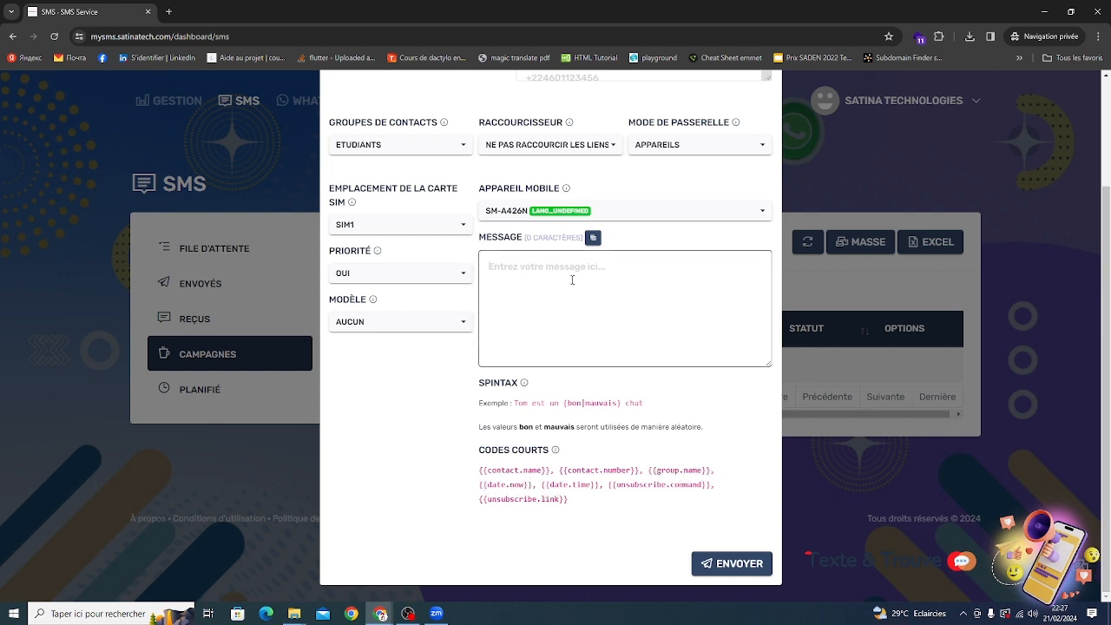
text(Bonjour au)
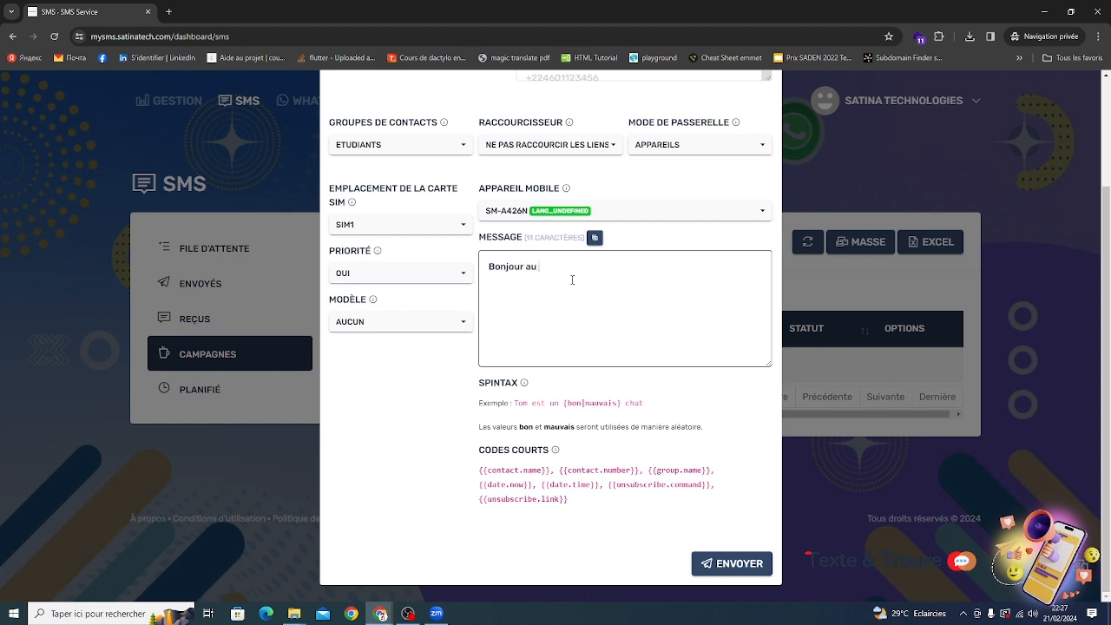
key(BackSpace)
key(BackSpace)
text(co)
key(BackSpace)
key(BackSpace)
text(l)
key(BackSpace)
key(BackSpace)
key(BackSpace)
Insert the {{contact.name}} short code after Bonjour and send the campaign.
drag(551, 473, 476, 471)
key(ctrl+c)
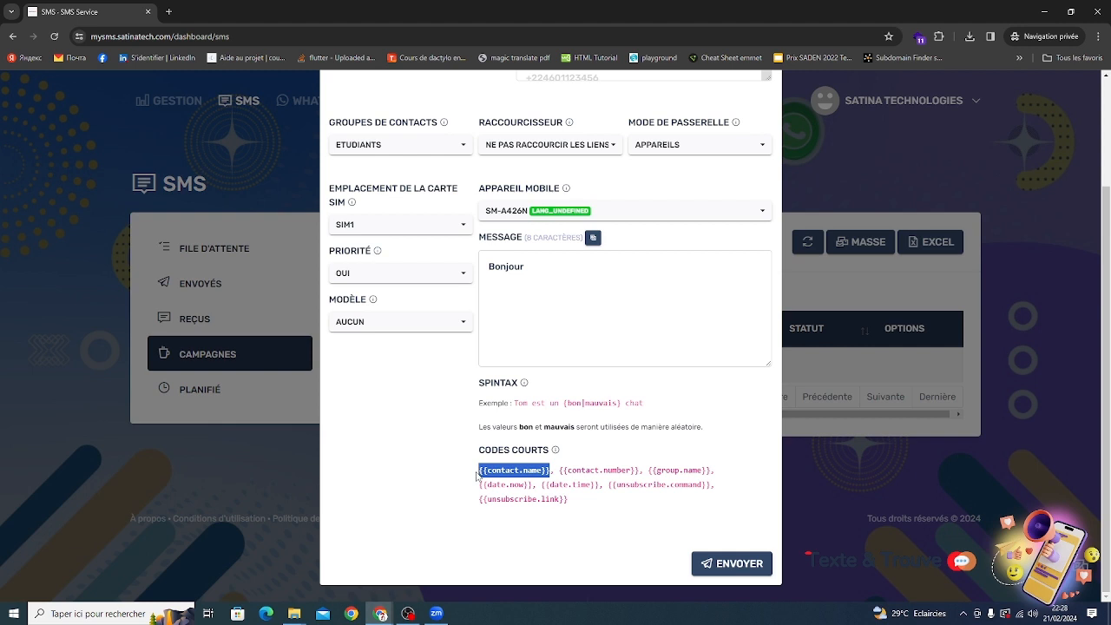
click(557, 356)
key(ctrl+v)
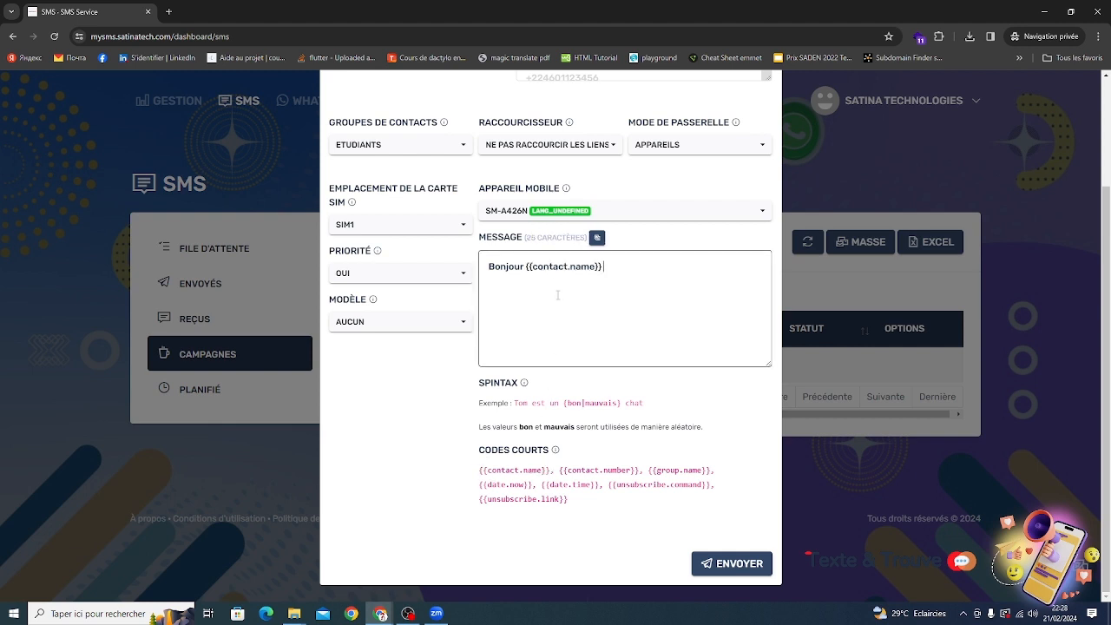
click(732, 564)
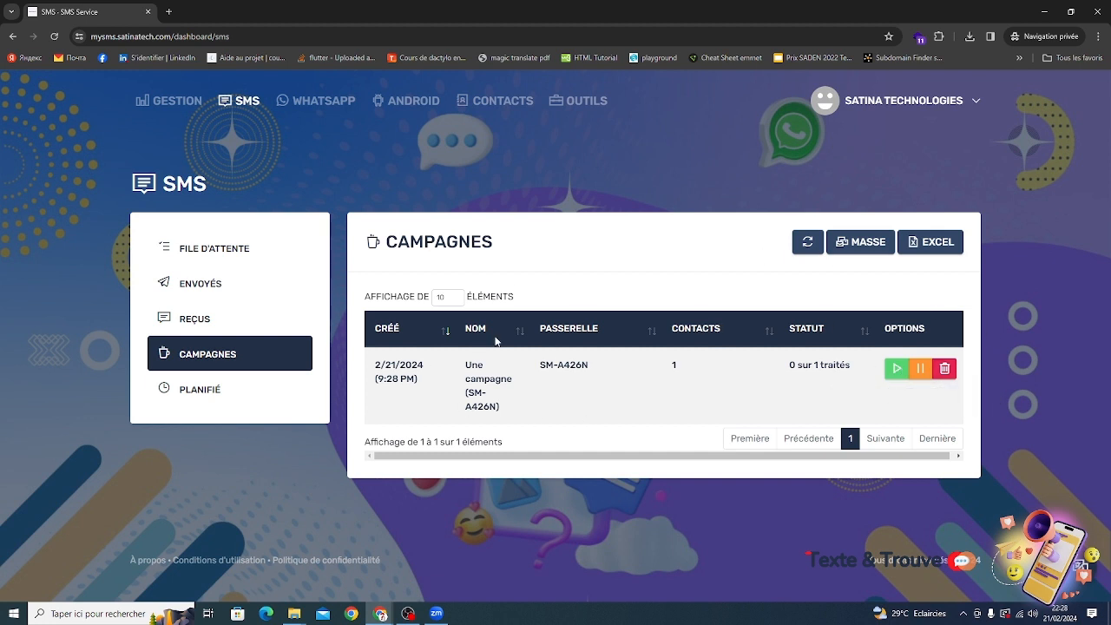
Open a new scheduled SMS and name it Planning.
click(249, 392)
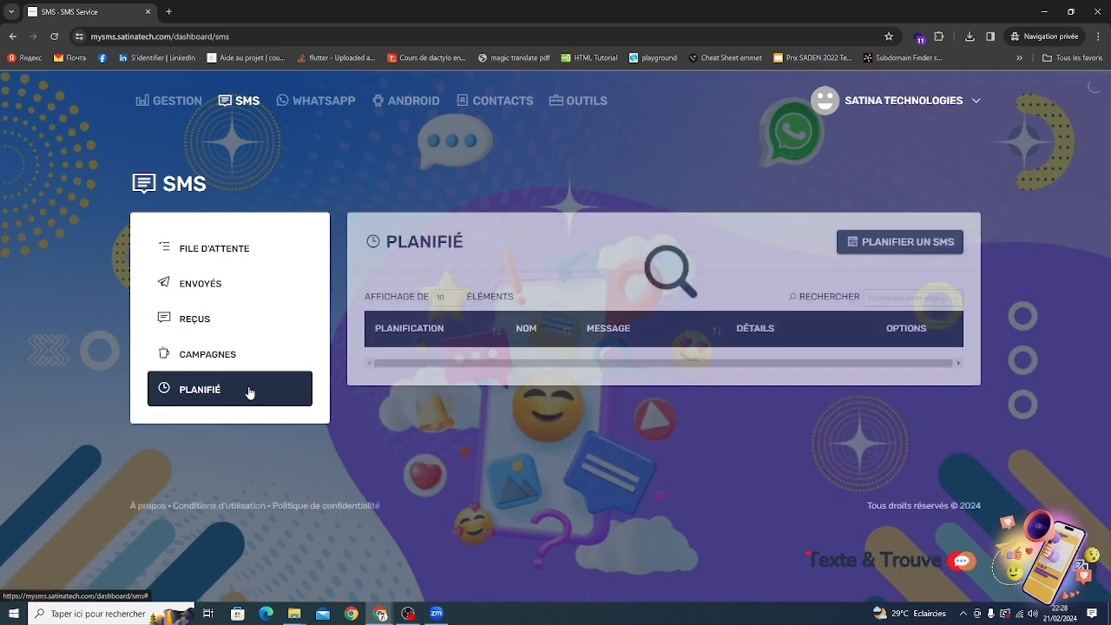
click(920, 244)
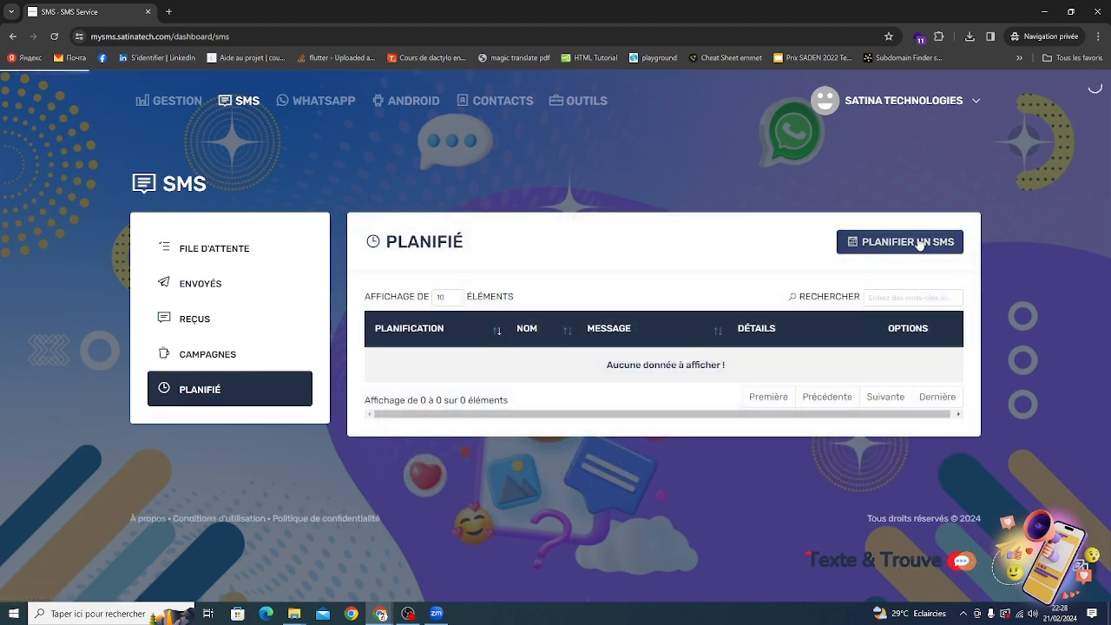
click(416, 178)
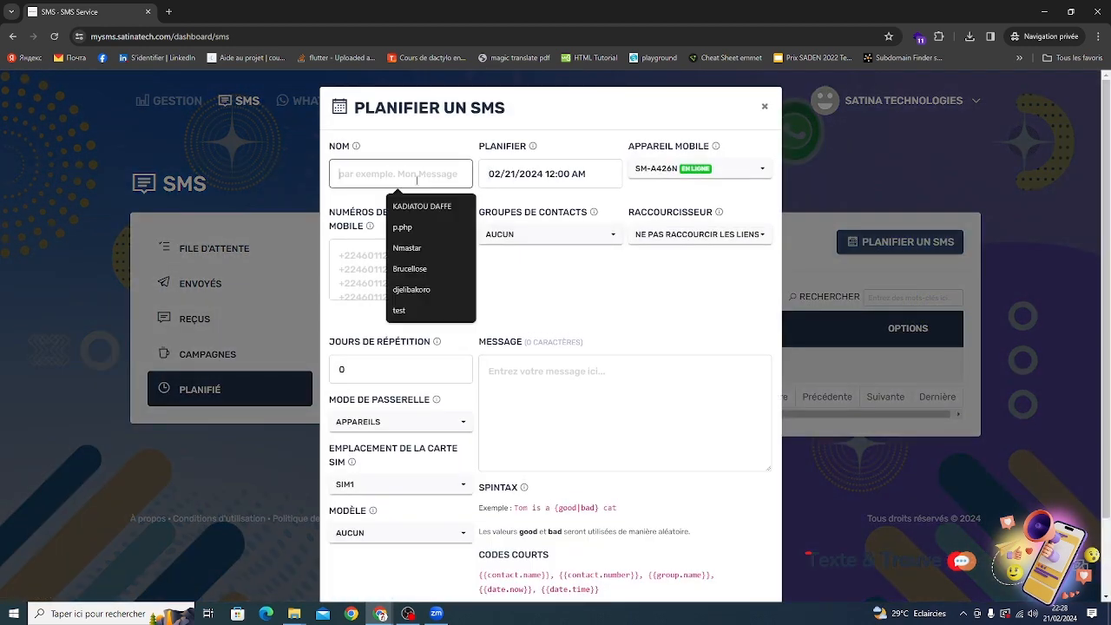
text(p)
key(BackSpace)
text(Pu)
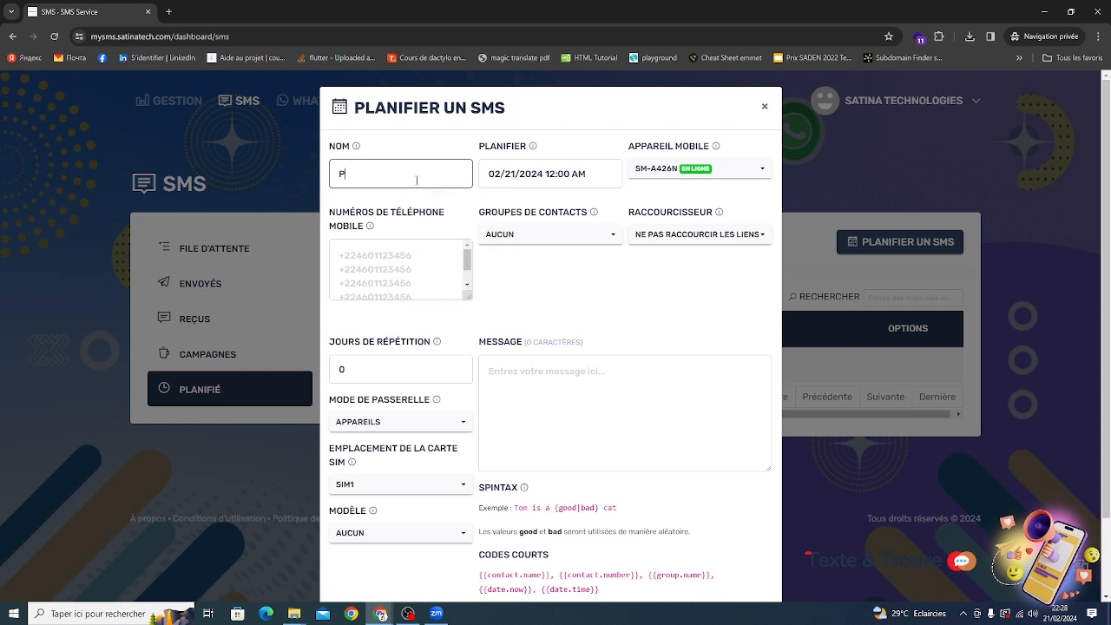
key(BackSpace)
text(lanning)
Schedule the SMS for 02/22/2024 at 10:00 AM.
click(562, 174)
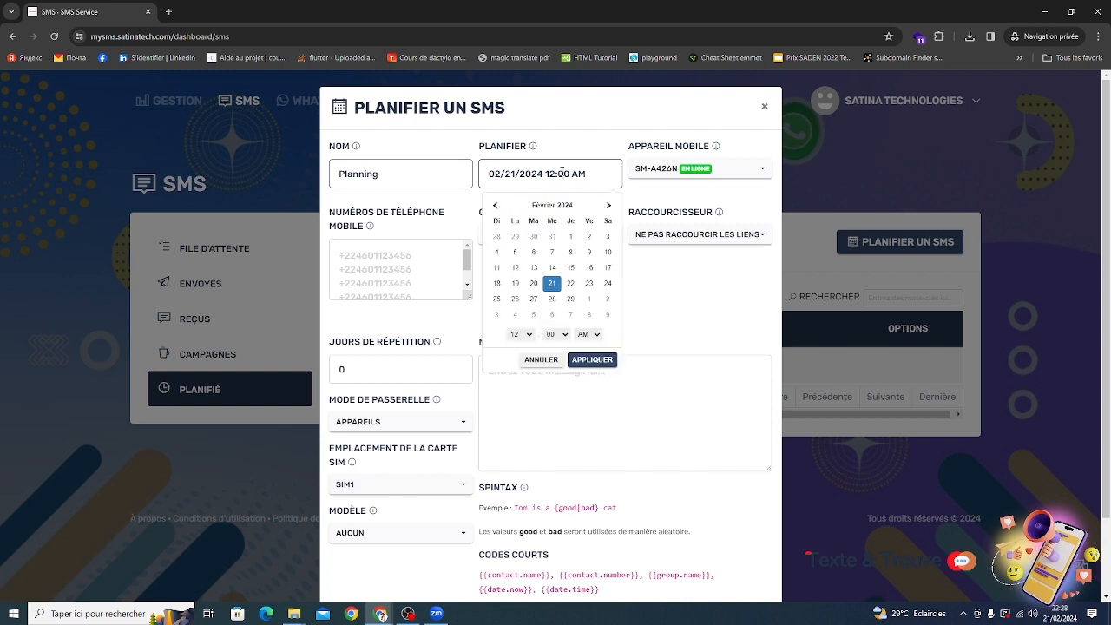
click(568, 286)
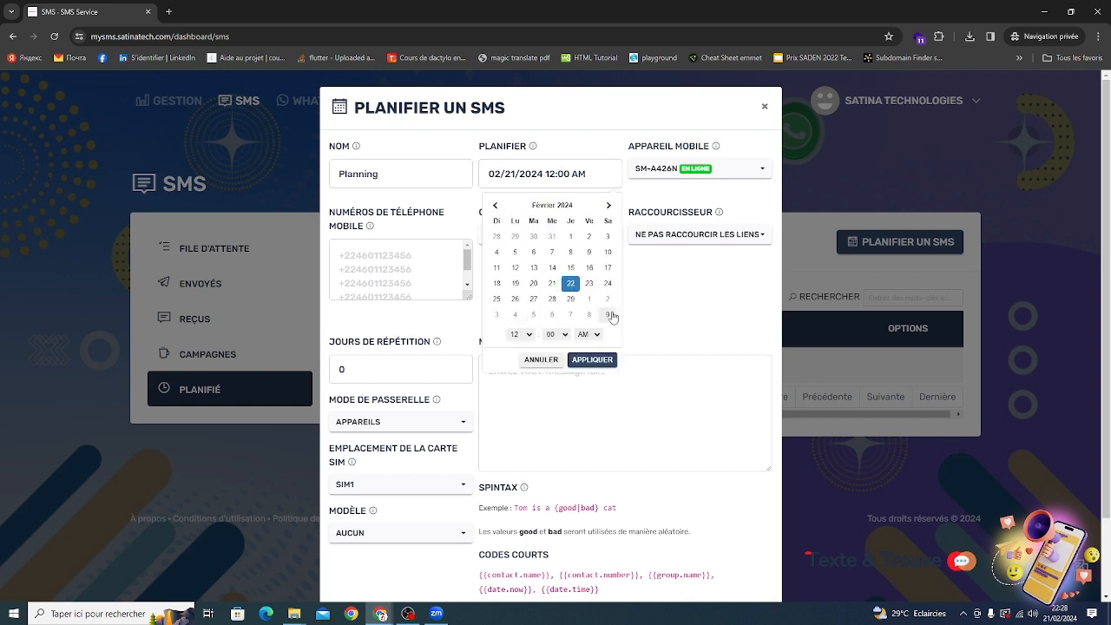
click(527, 337)
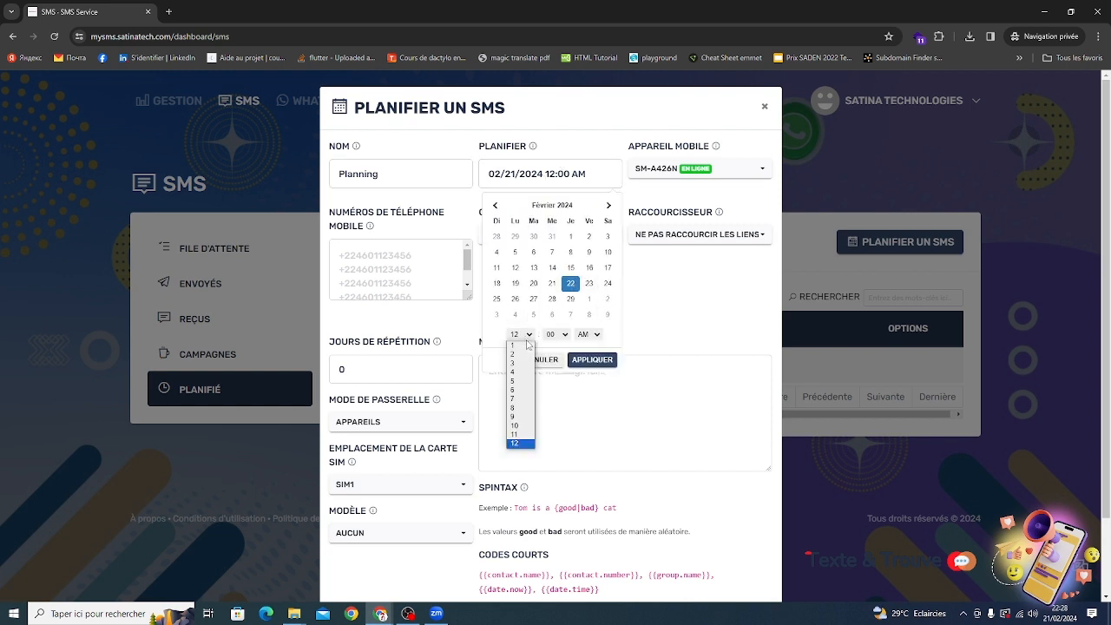
click(521, 425)
click(592, 359)
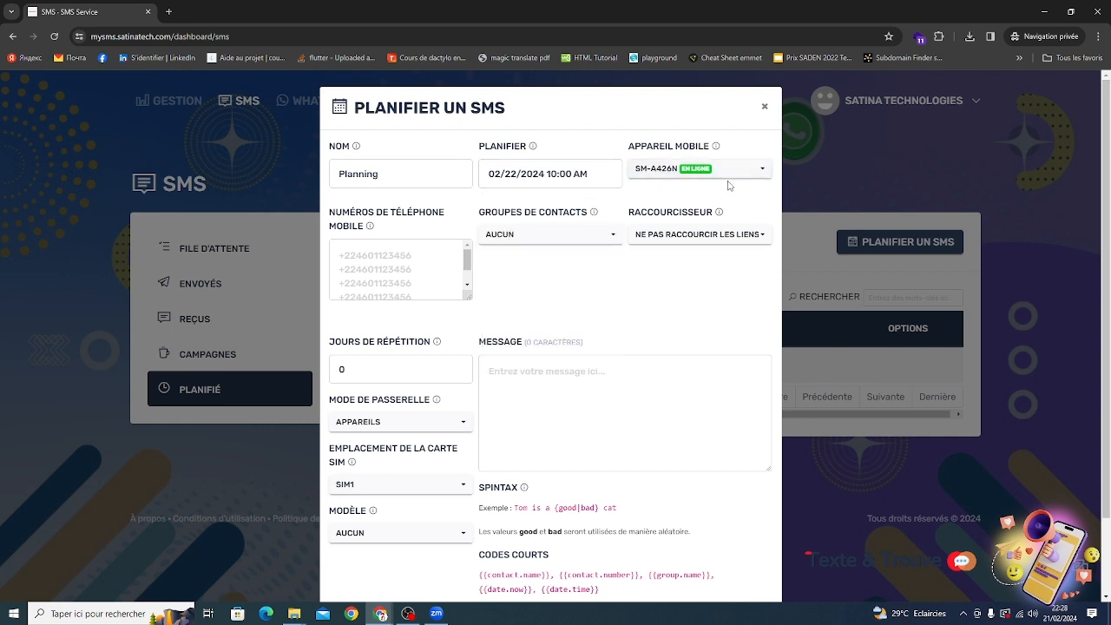
Set the scheduled SMS's contact group to ETUDIANTS.
click(511, 239)
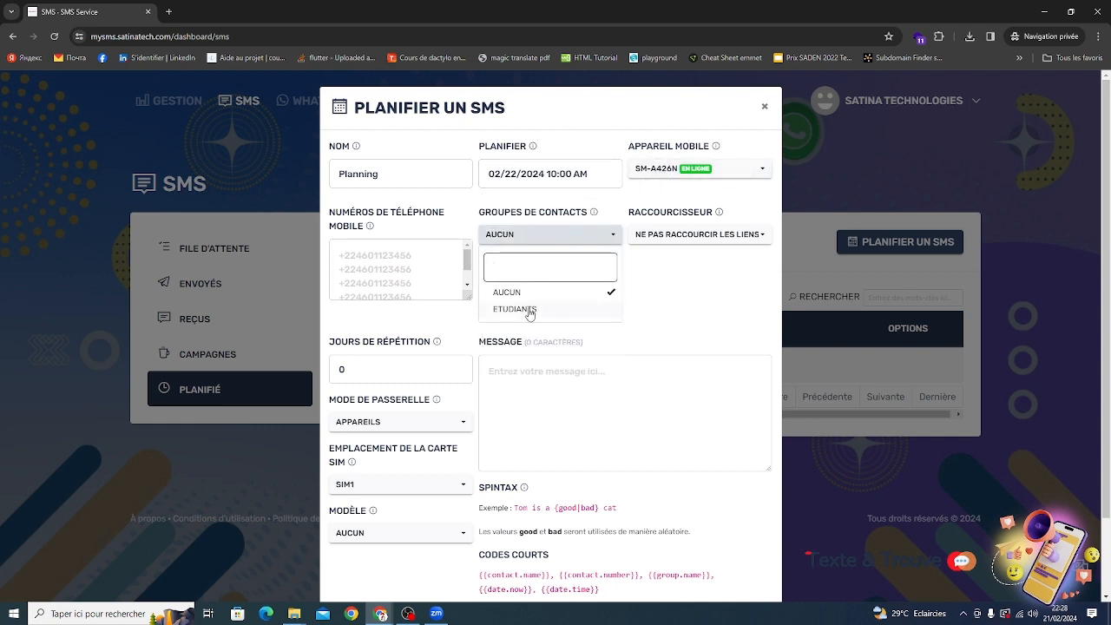
click(526, 310)
click(652, 275)
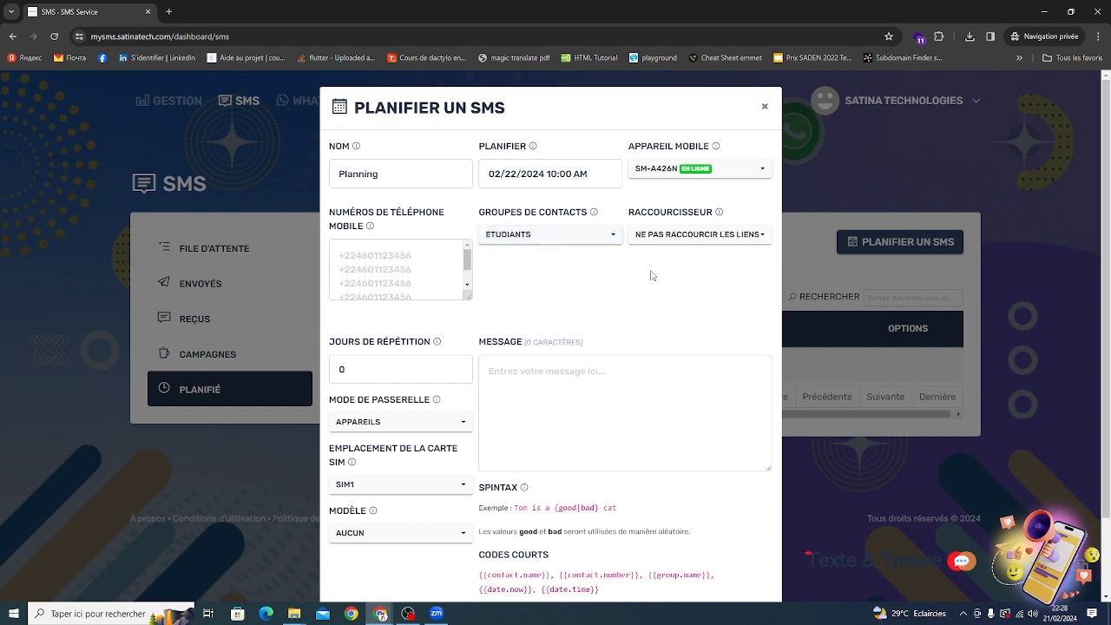
Write the message Bonjour followed by the {{contact.name}} short code.
click(381, 369)
click(572, 390)
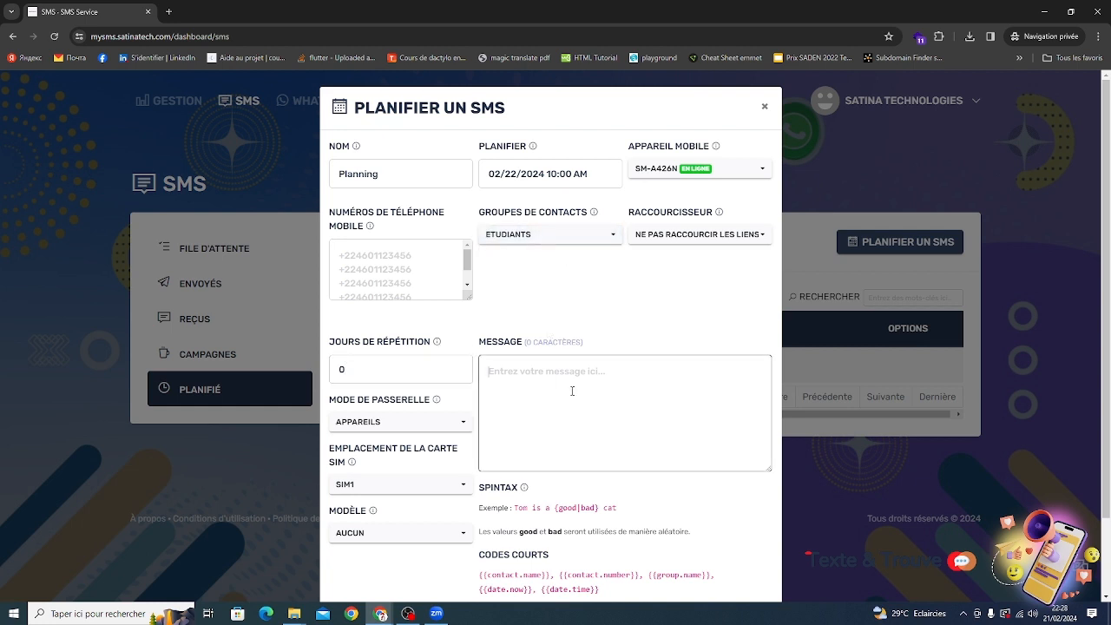
text(Bonjour)
drag(481, 576, 550, 578)
key(ctrl+c)
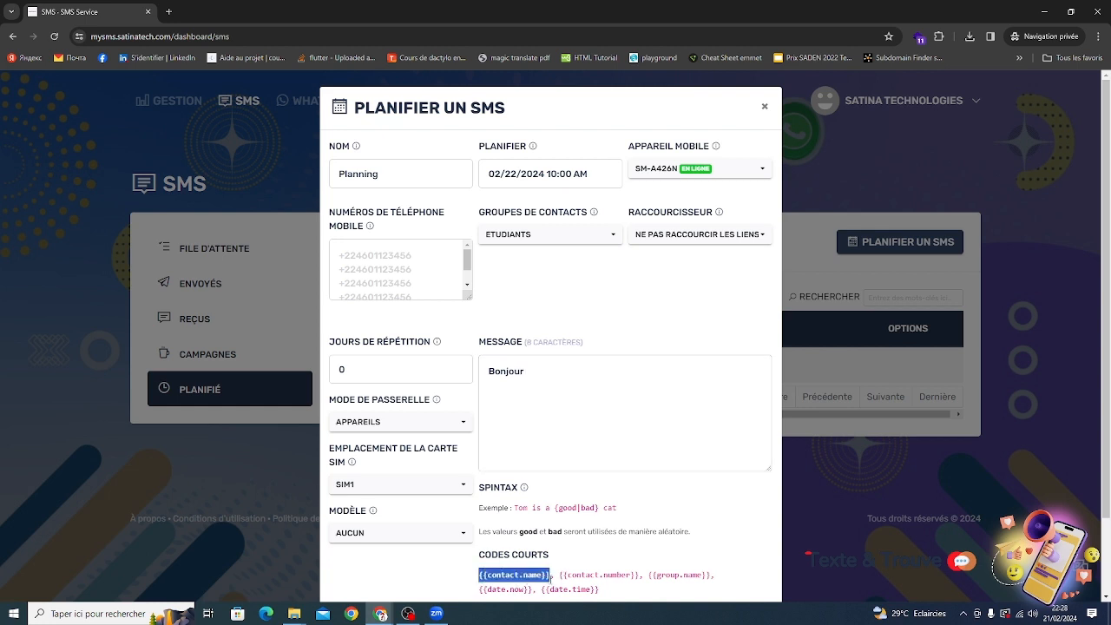
click(540, 371)
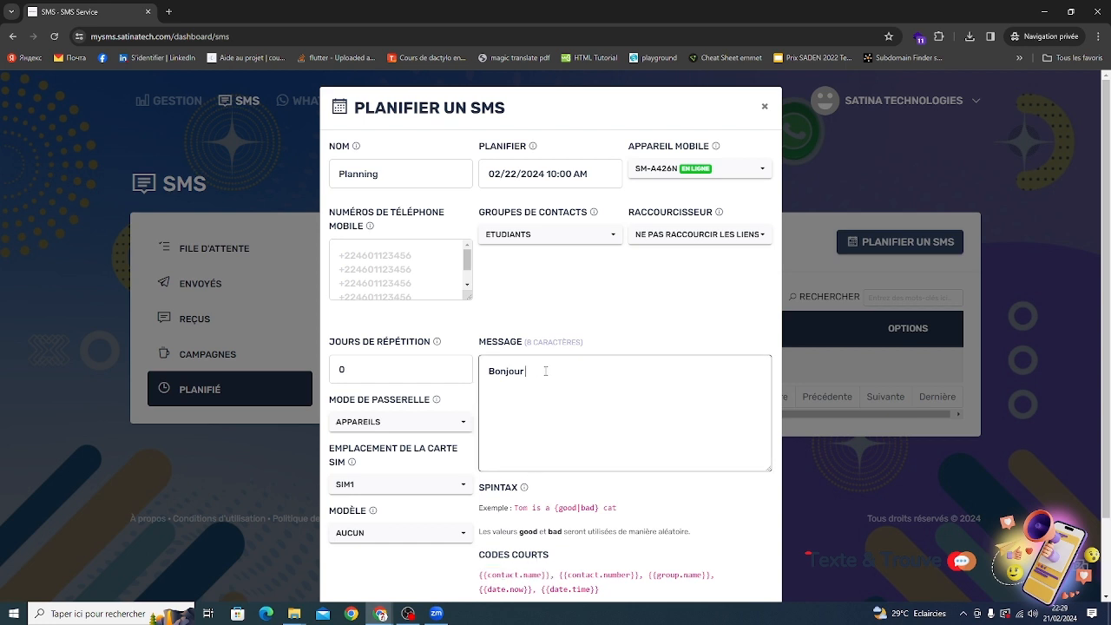
key(ctrl+v)
Keep the gateway mode on APPAREILS and set the repetition days to 10.
click(382, 422)
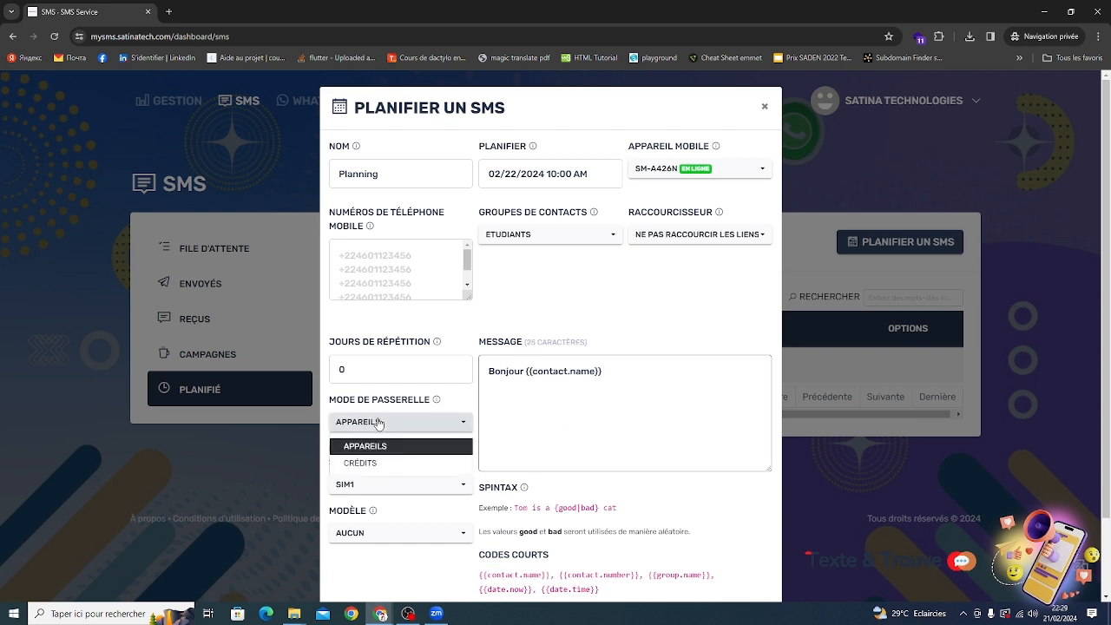
click(369, 442)
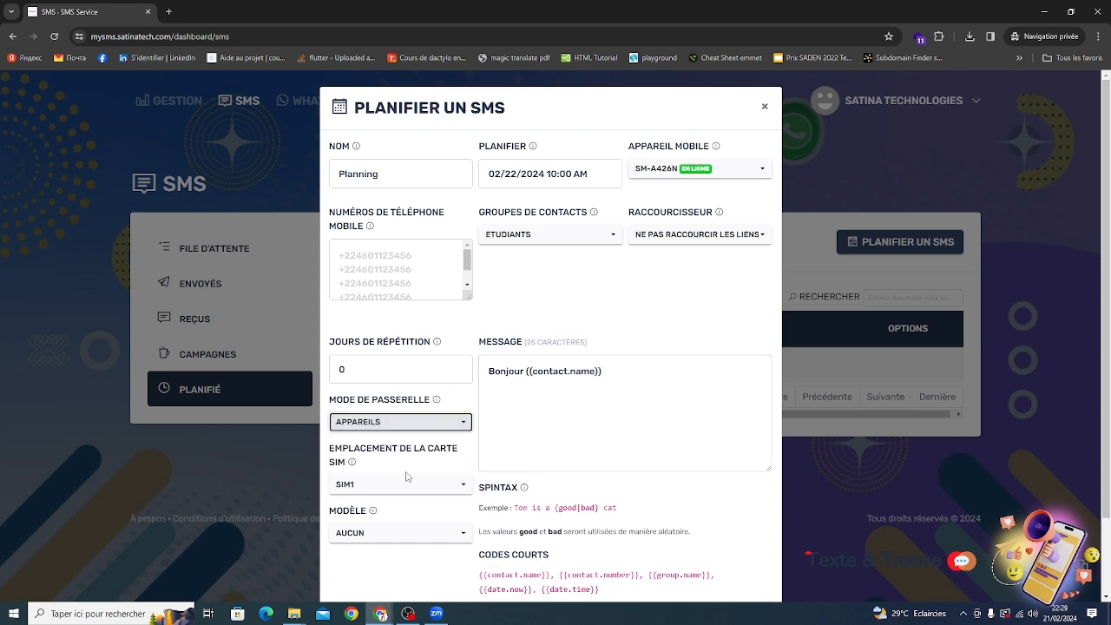
double_click(377, 373)
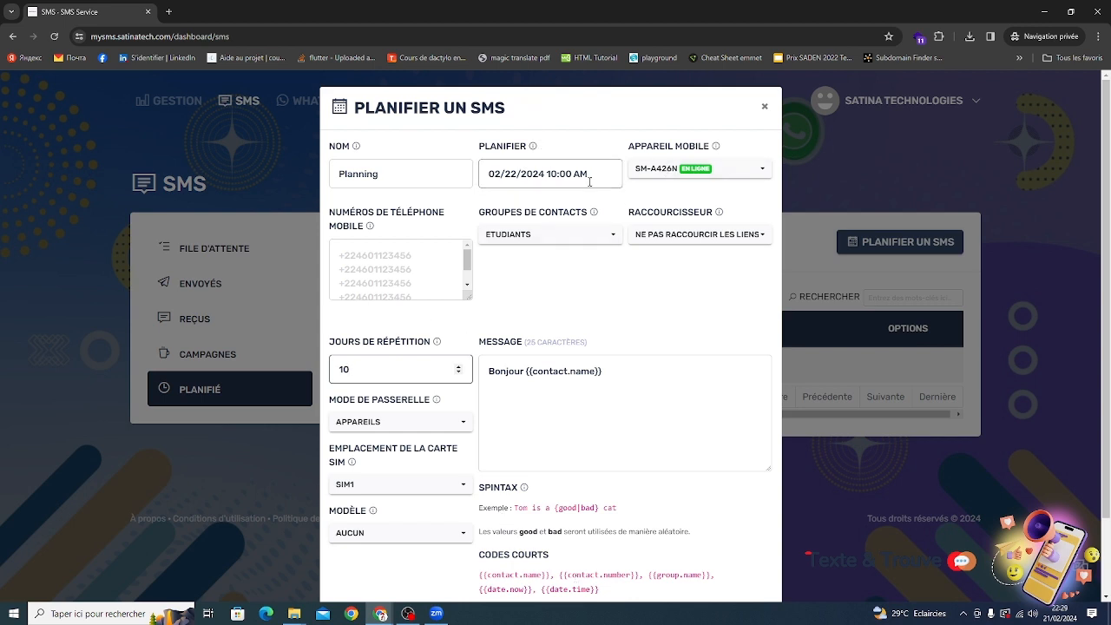
Submit the scheduled SMS.
scroll(598, 375, down, 1)
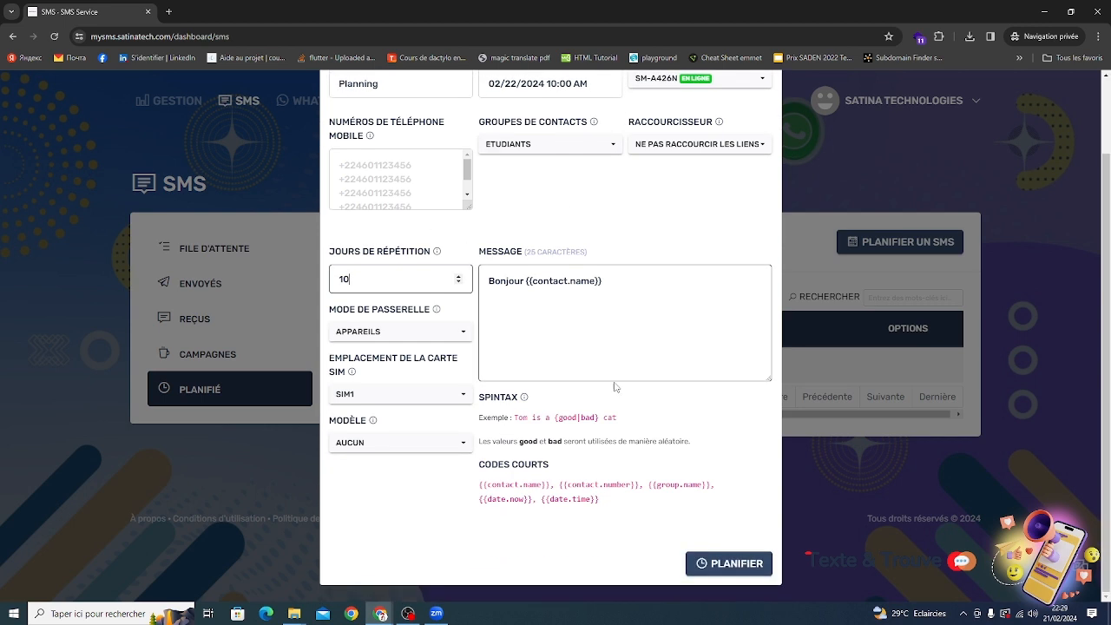
scroll(448, 313, up, 1)
scroll(448, 313, down, 1)
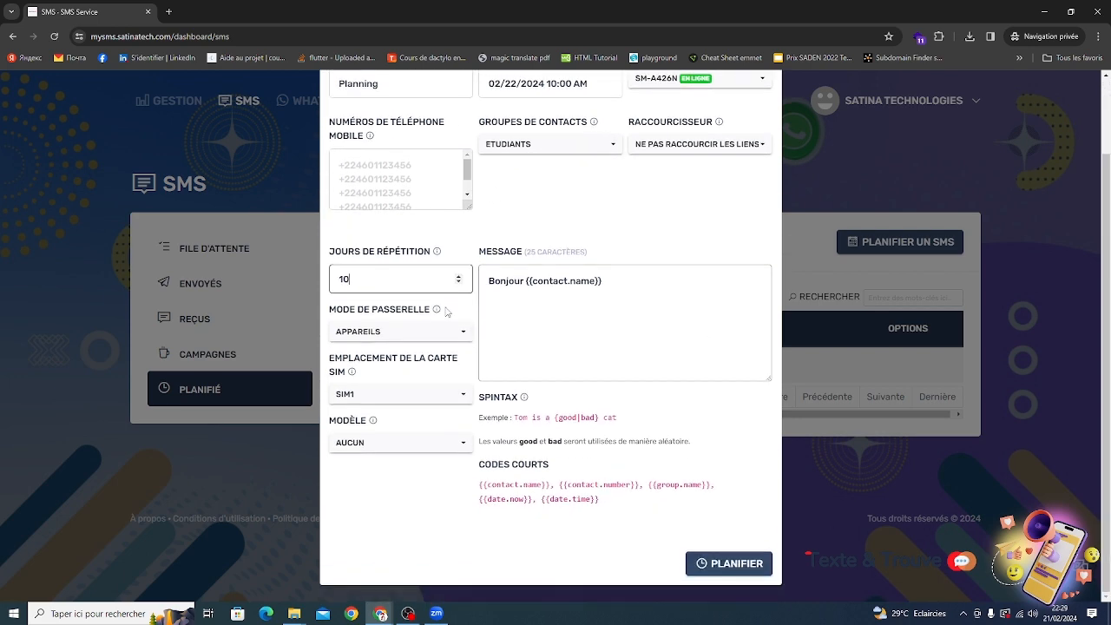
click(728, 563)
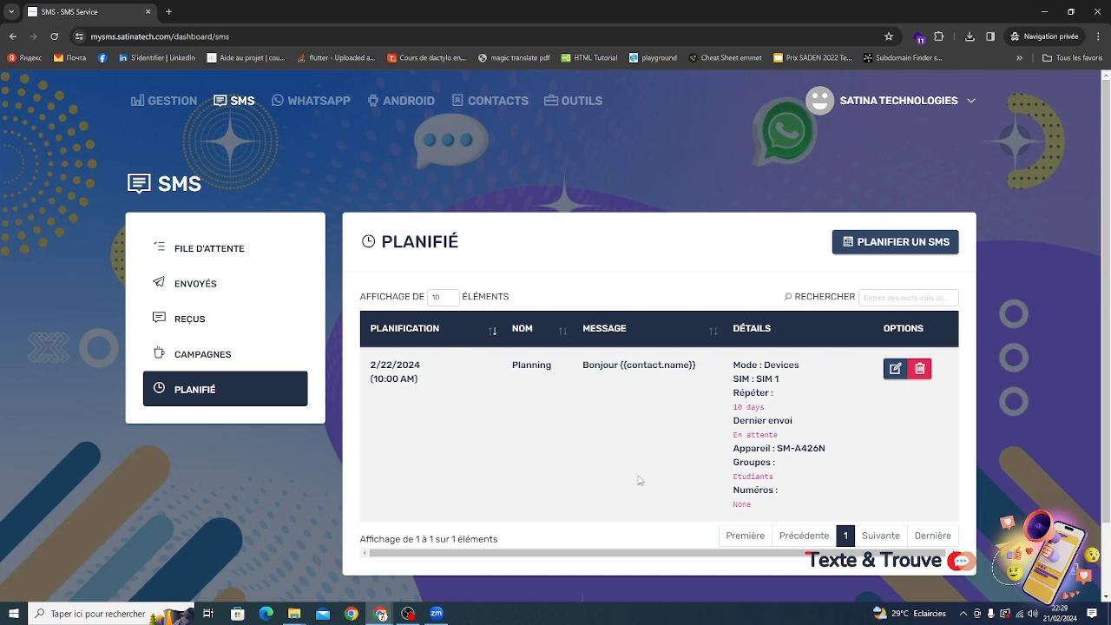
mouse_move(416, 612)
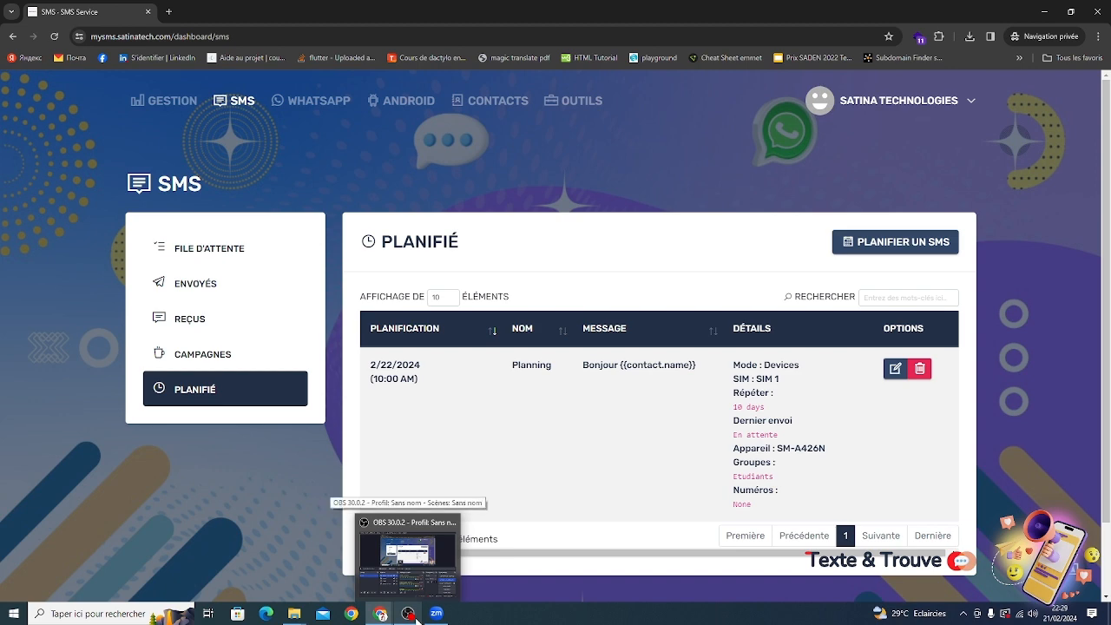
click(417, 618)
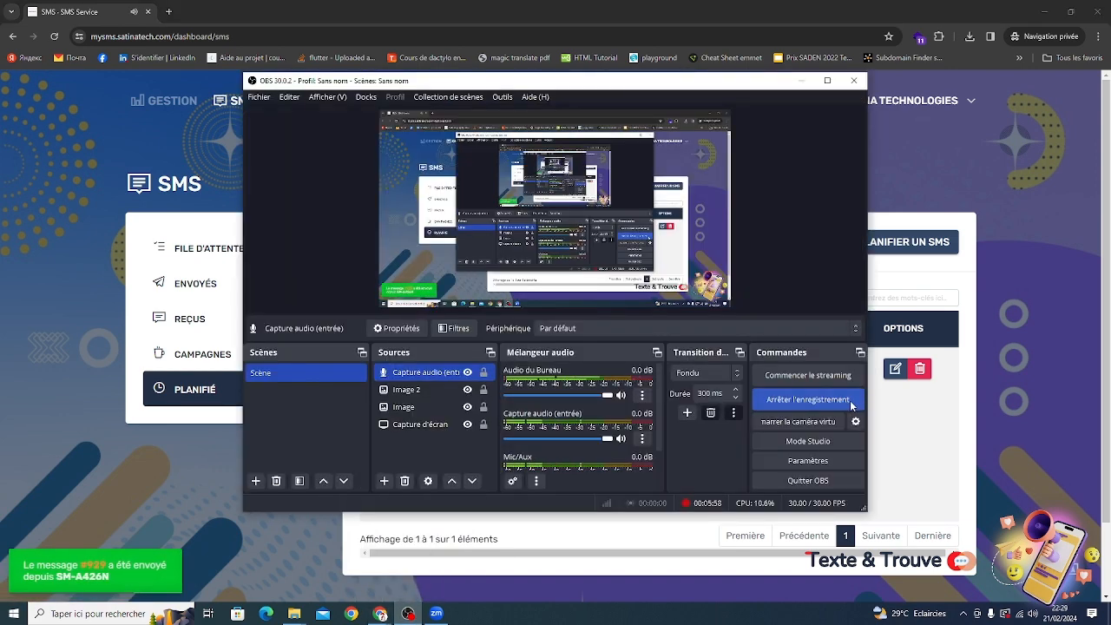
click(850, 403)
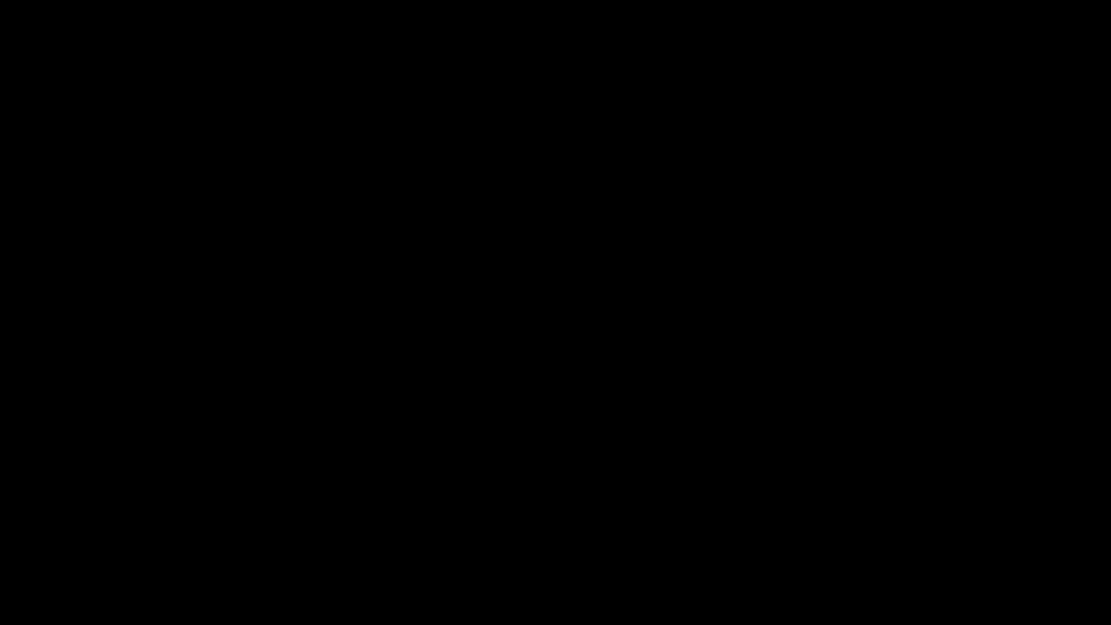